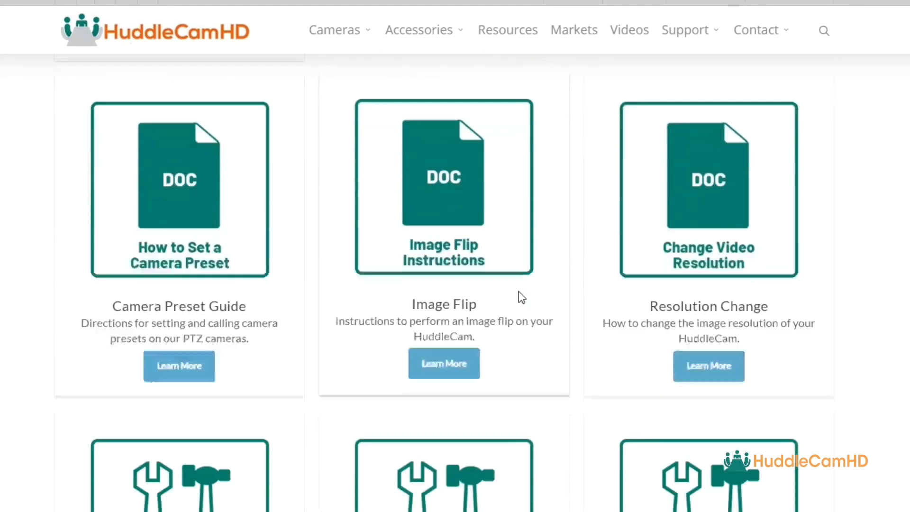
scroll(542, 287, down, 14)
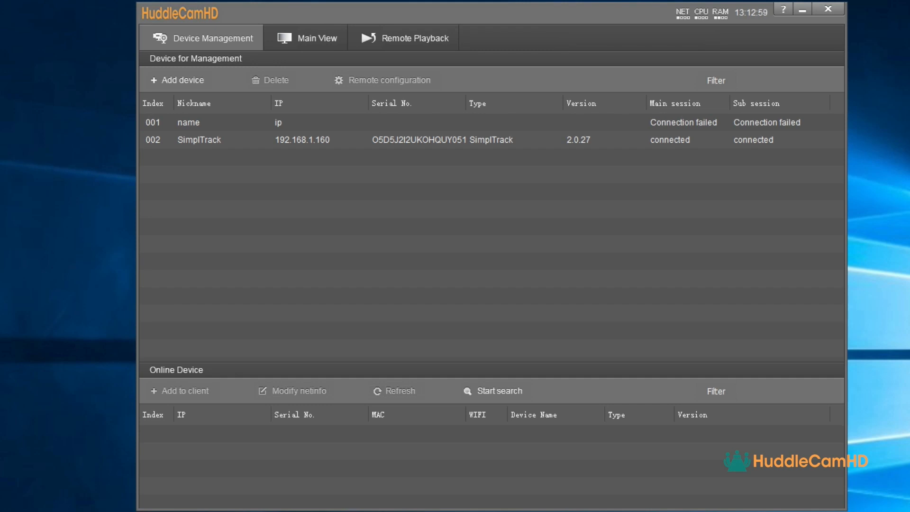
Search the network for the SimplTrack camera at 192.168.1.160, review its network info, then select it
click(489, 394)
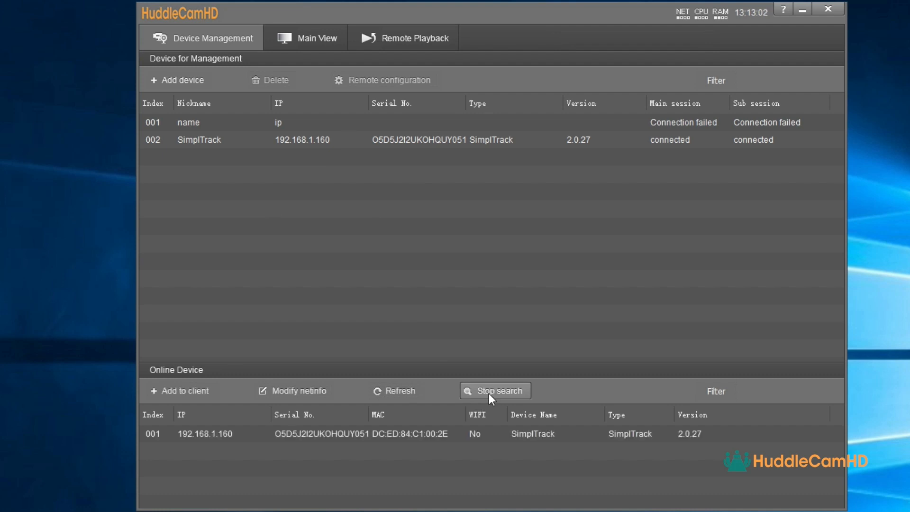
click(365, 437)
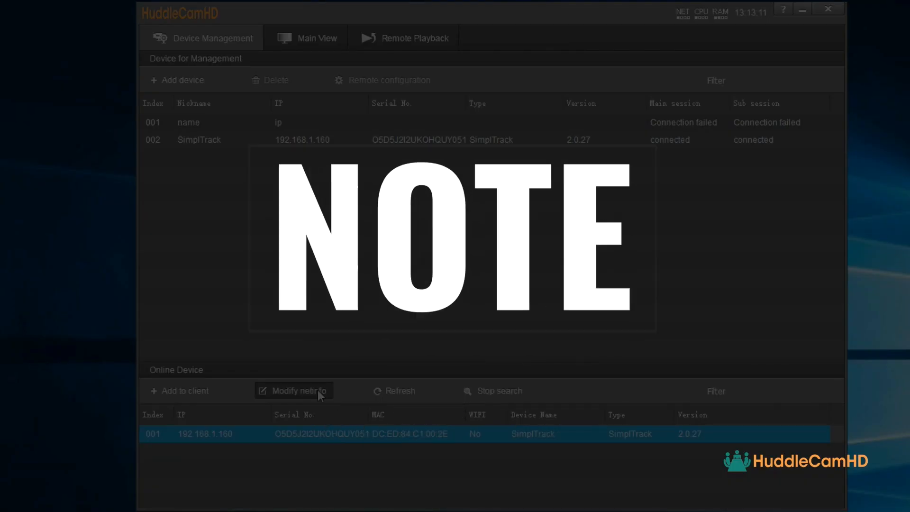
click(318, 391)
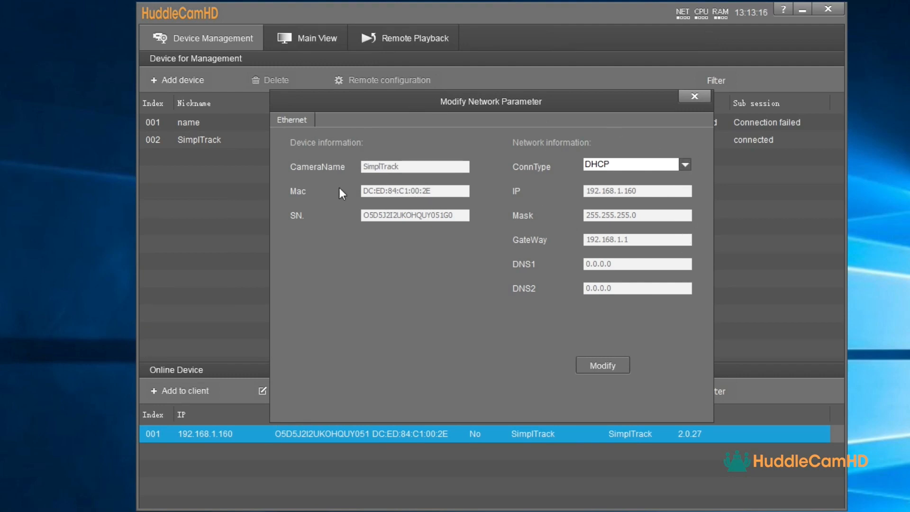
click(695, 96)
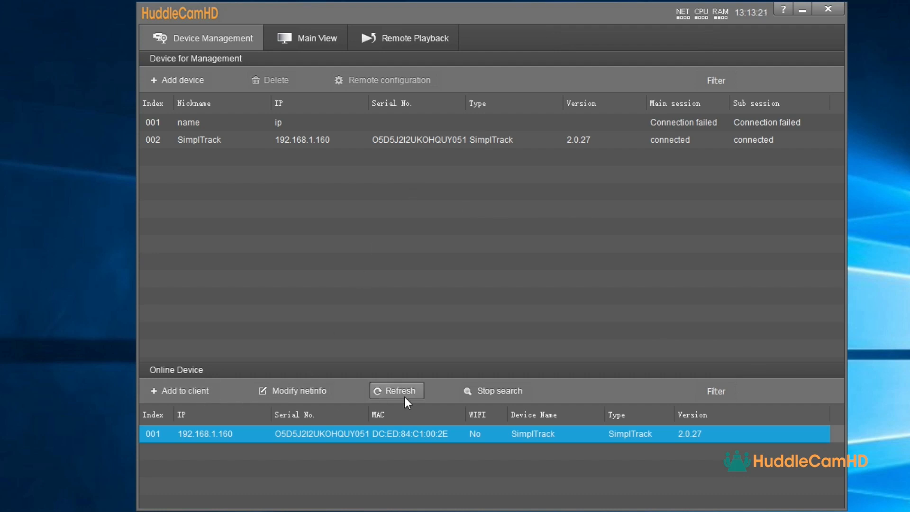
click(391, 140)
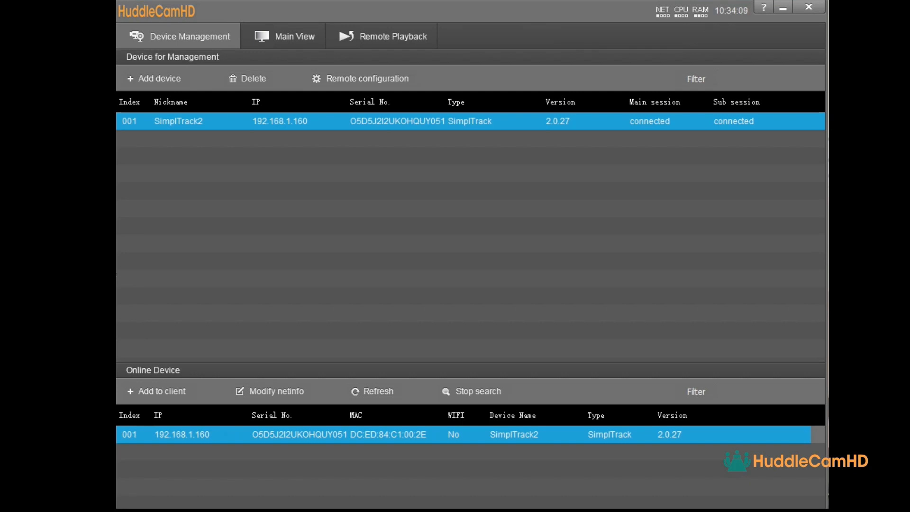
Add a camera at 192.168.1.200, port 5000, with its user name and password, then show Main View
click(155, 77)
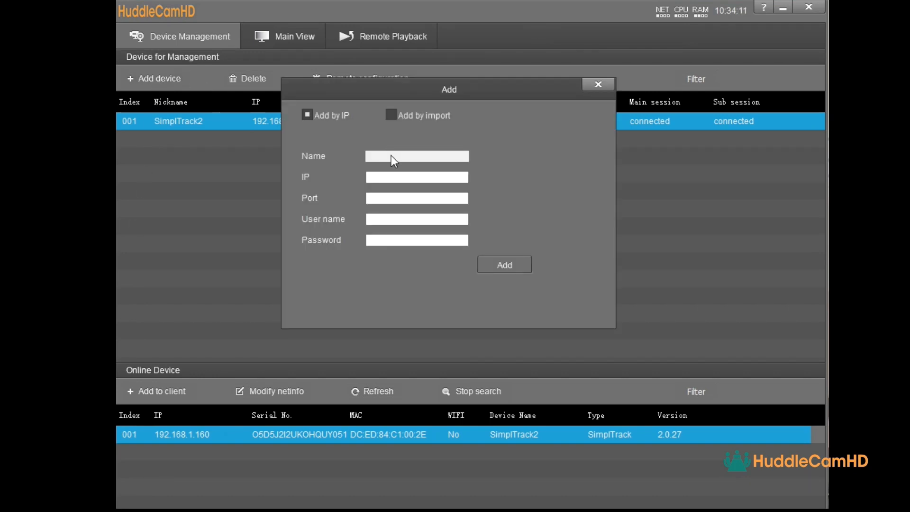
click(386, 177)
text(192.168.1.200)
key(Tab)
text(5)
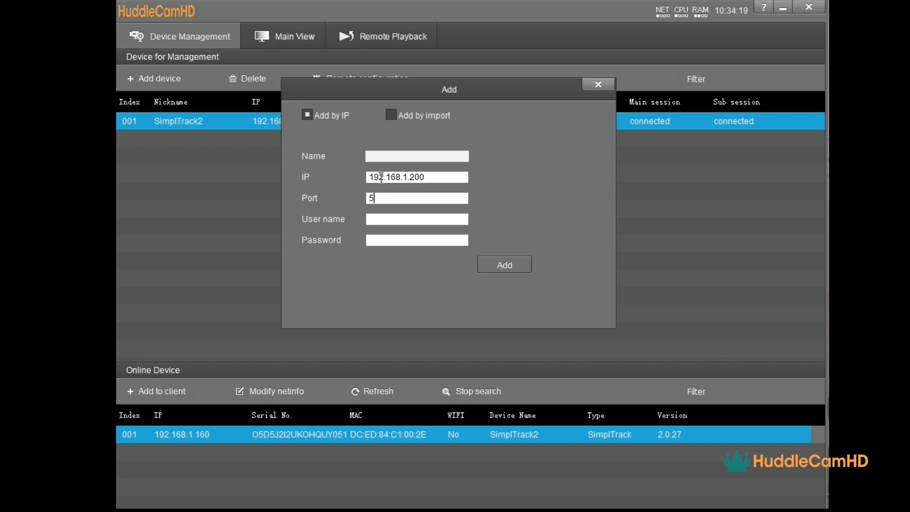
text(000)
text(admin)
key(Tab)
text(•••••)
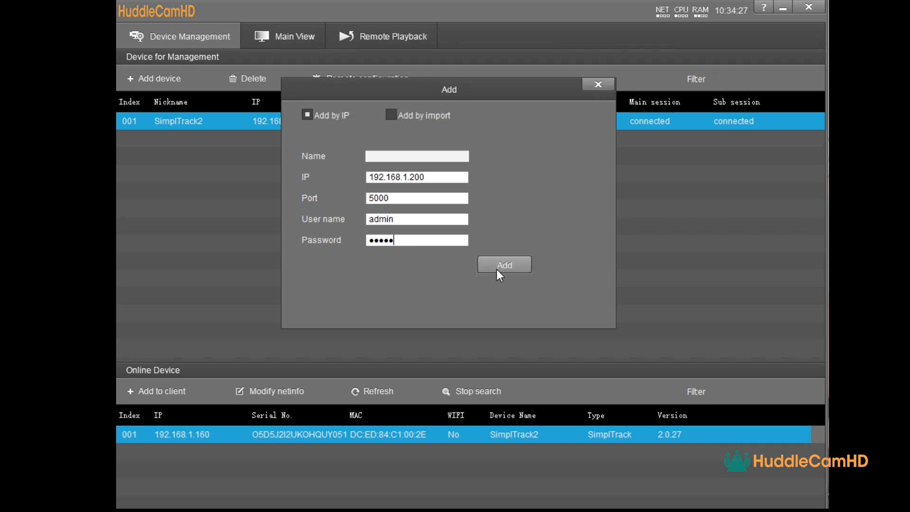
click(604, 82)
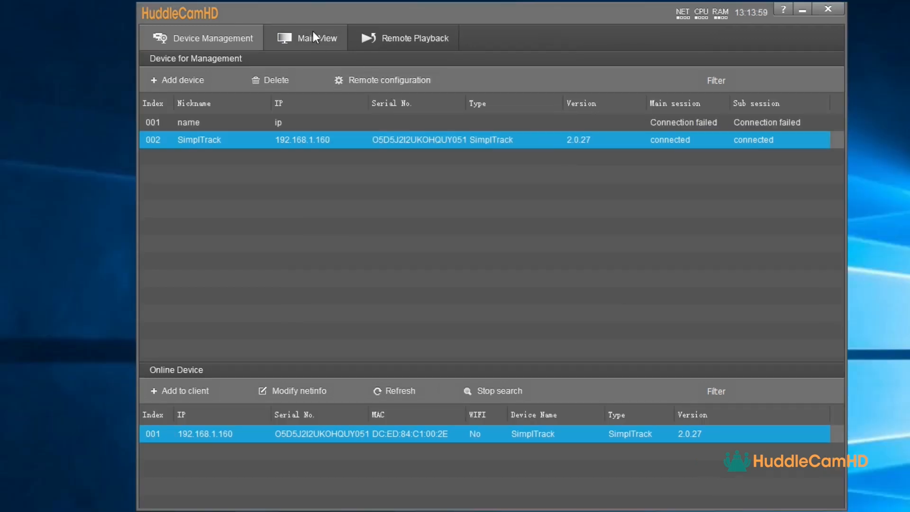
click(313, 34)
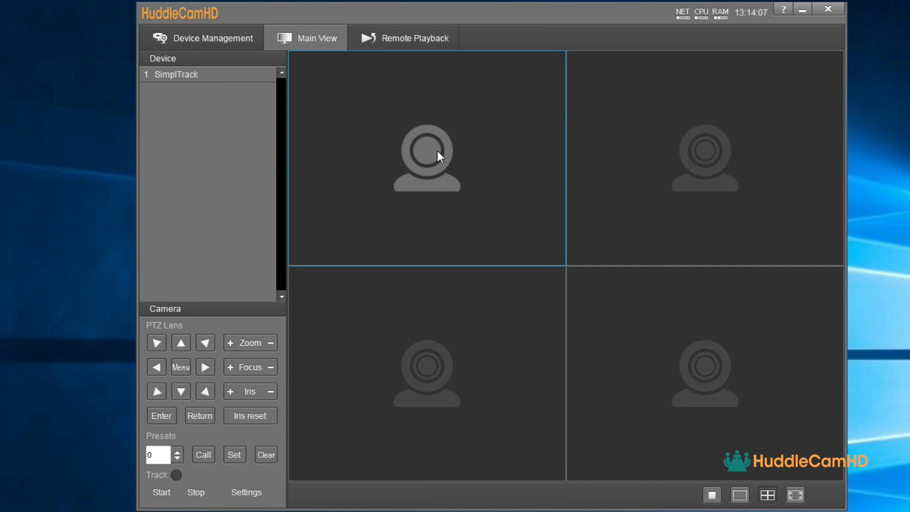
Show Teacher-close-up in the top-left and bottom-left panes, Teacher-panorama in the top-right and bottom-right
click(708, 146)
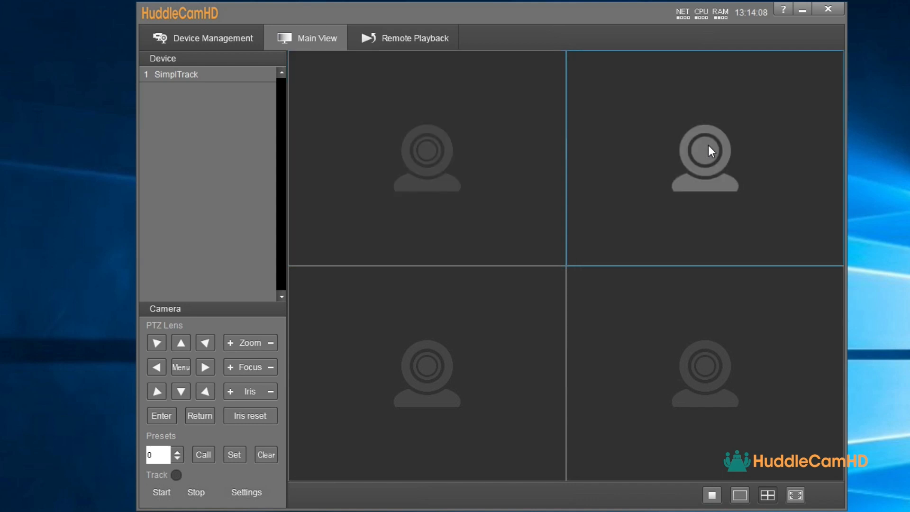
click(461, 344)
click(680, 327)
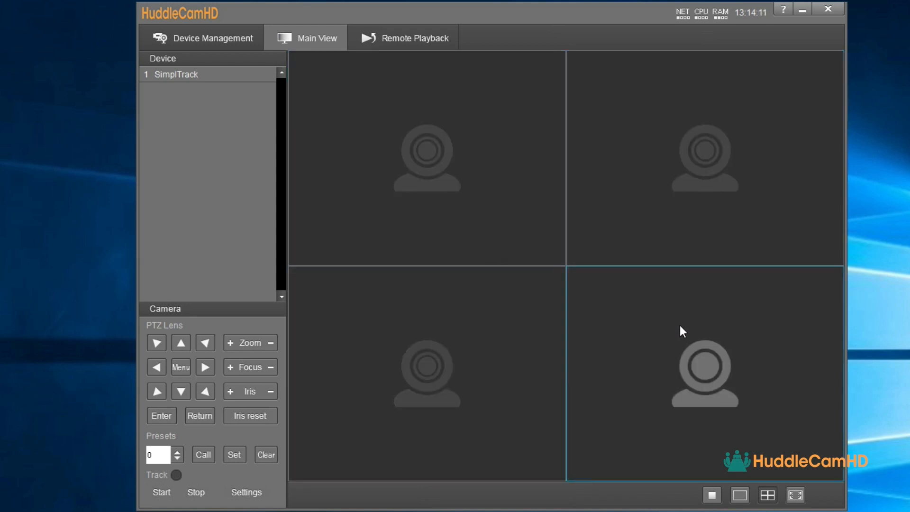
click(474, 180)
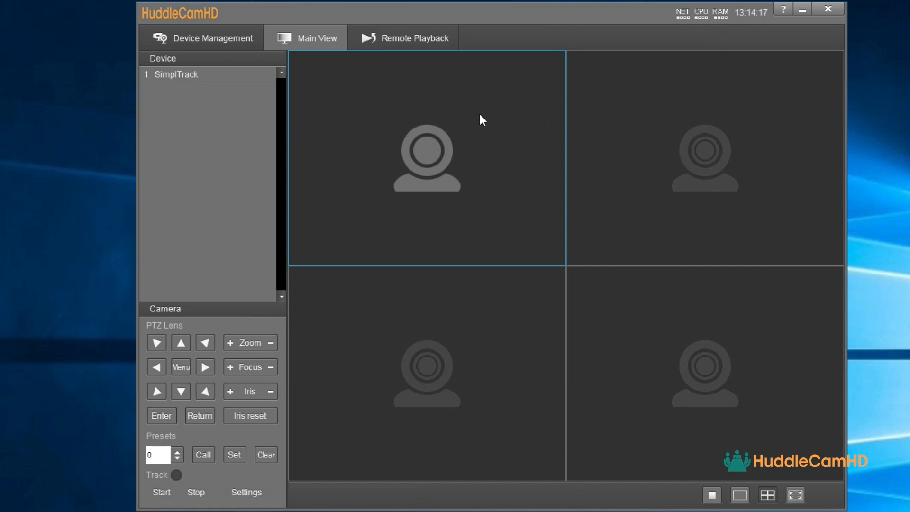
right_click(243, 73)
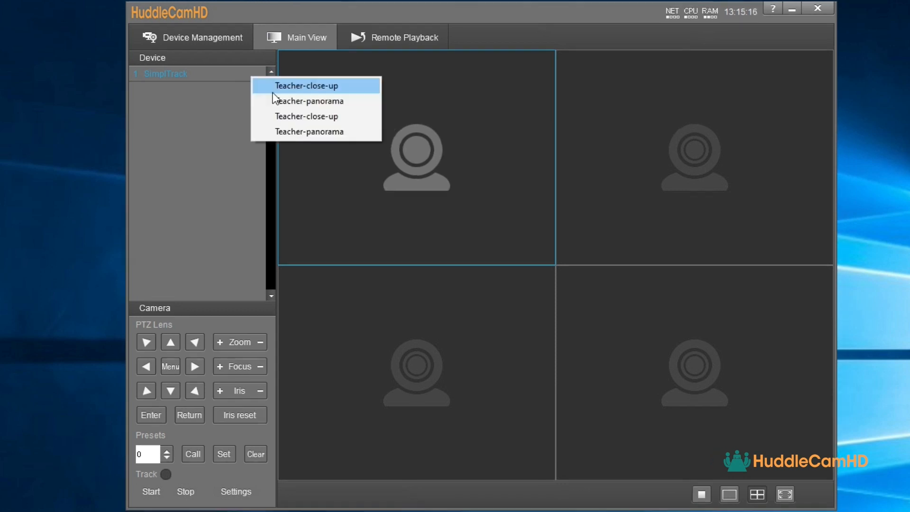
click(272, 84)
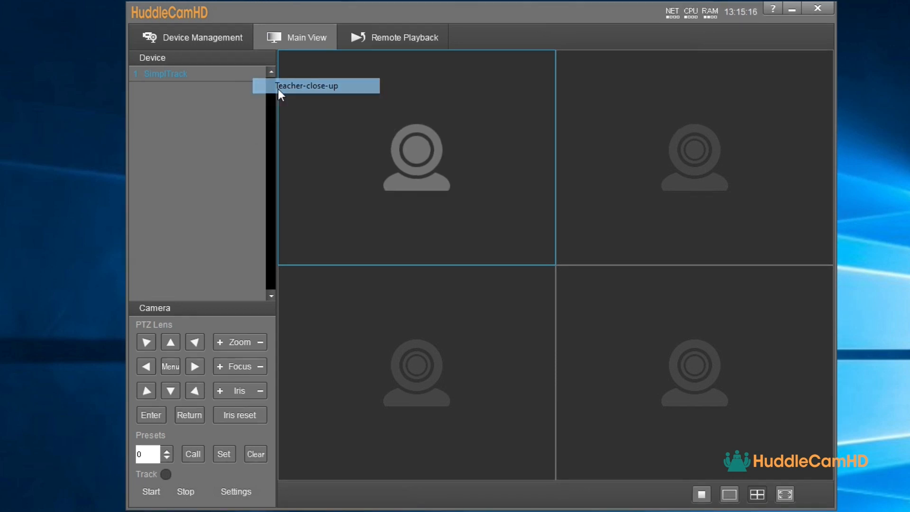
right_click(236, 79)
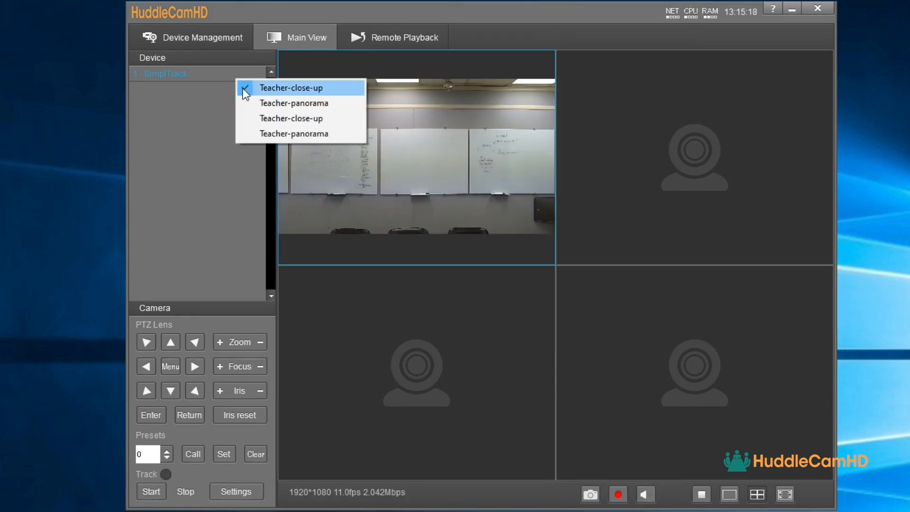
click(257, 103)
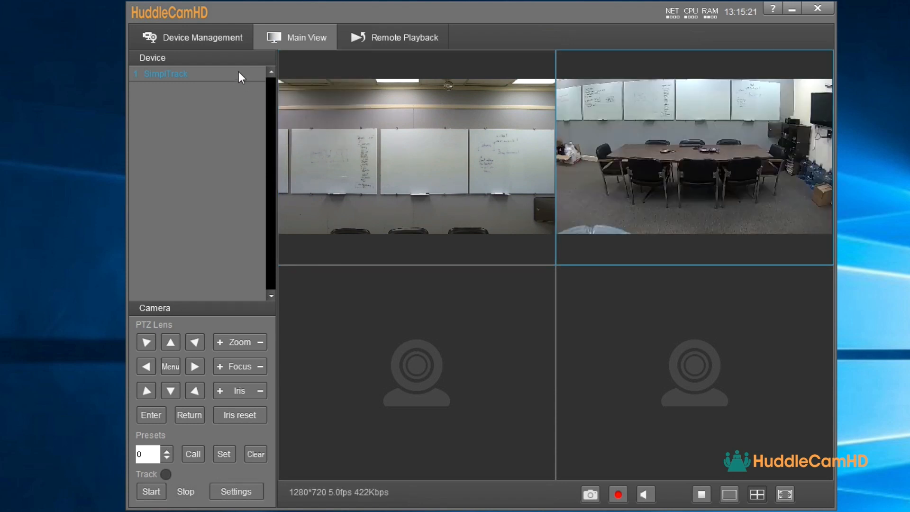
right_click(238, 72)
click(269, 113)
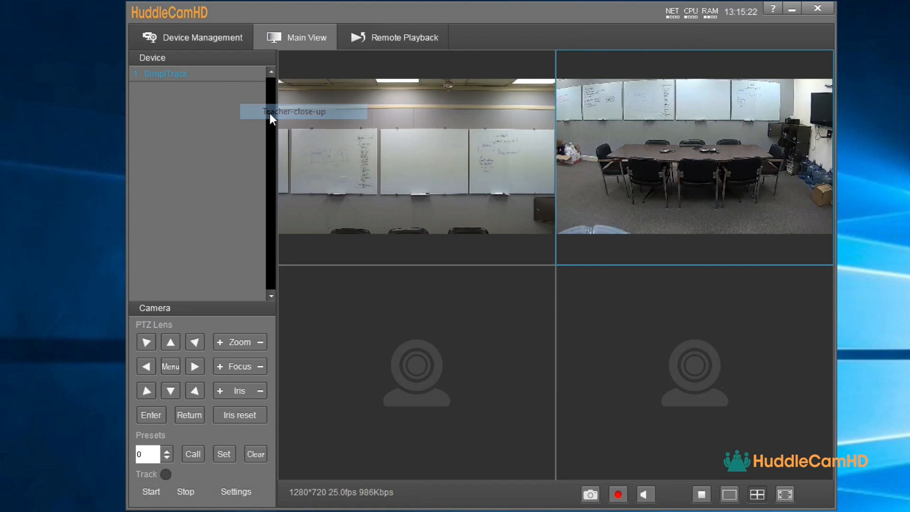
right_click(227, 73)
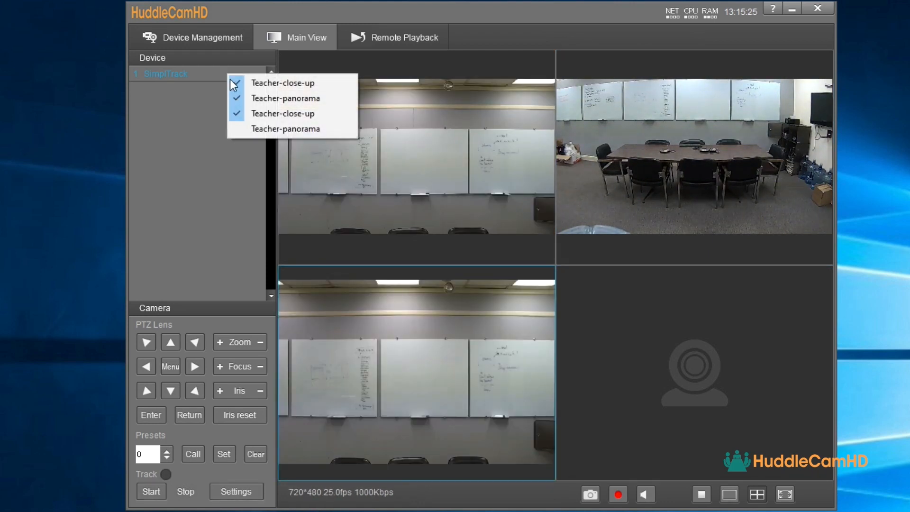
click(268, 128)
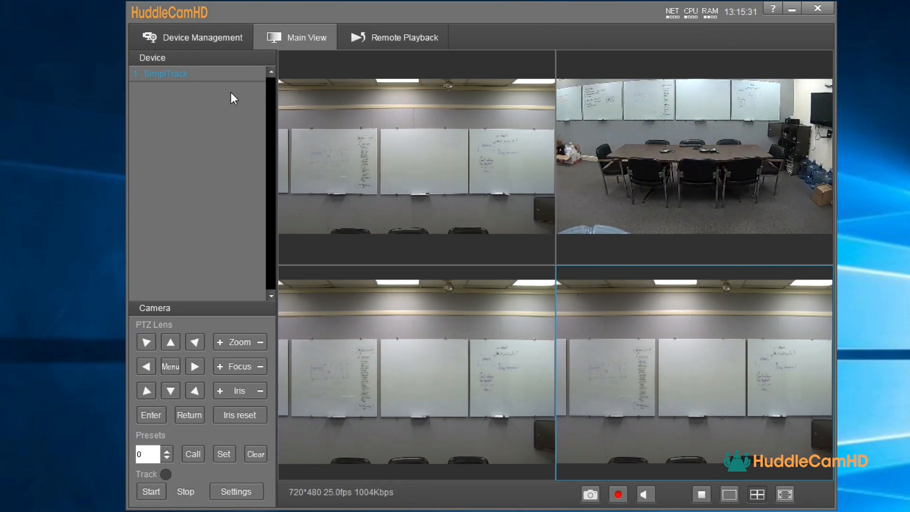
Pan the camera around the room and recall preset 2's saved view
click(201, 364)
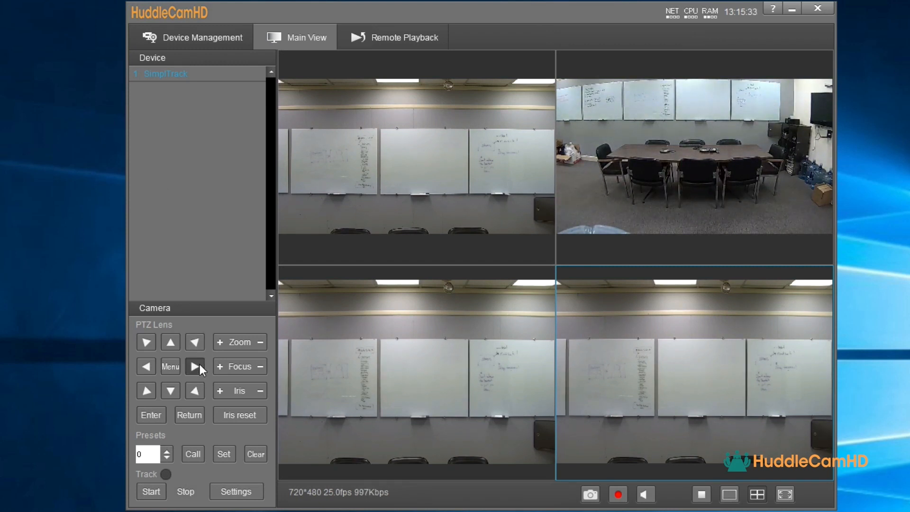
click(146, 365)
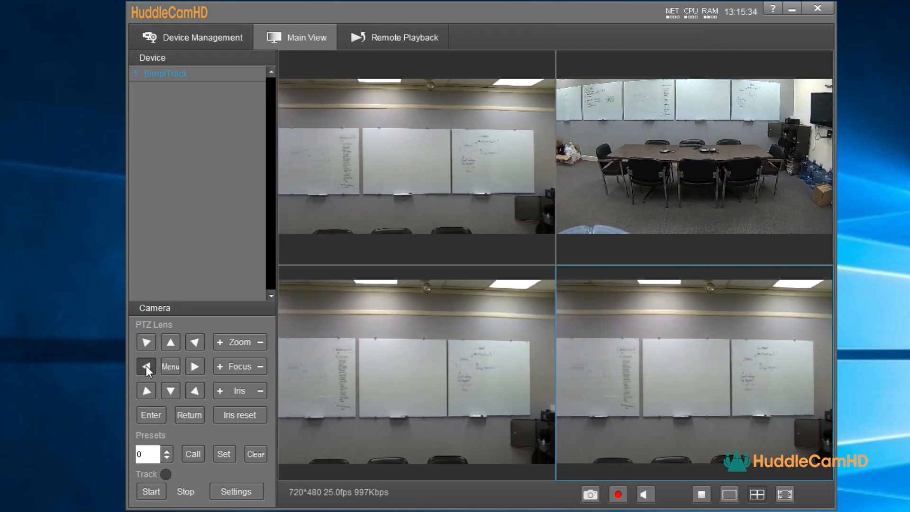
click(144, 345)
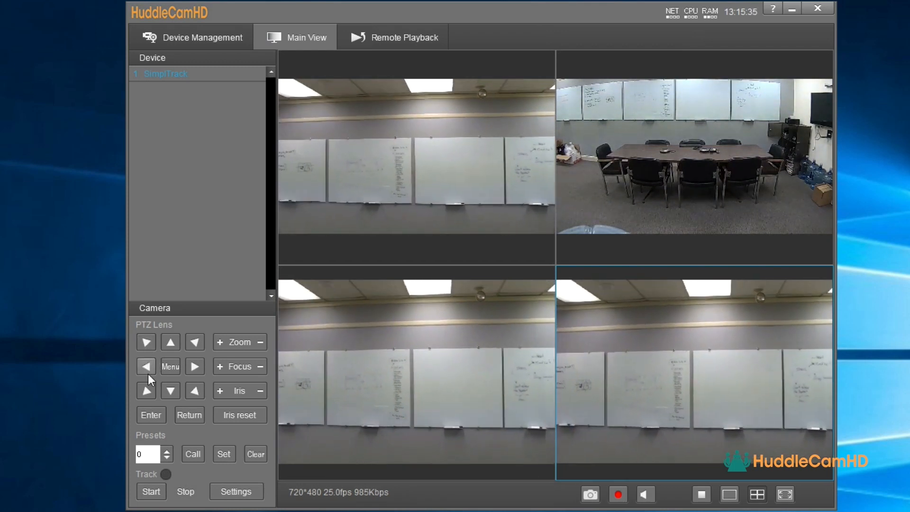
click(150, 391)
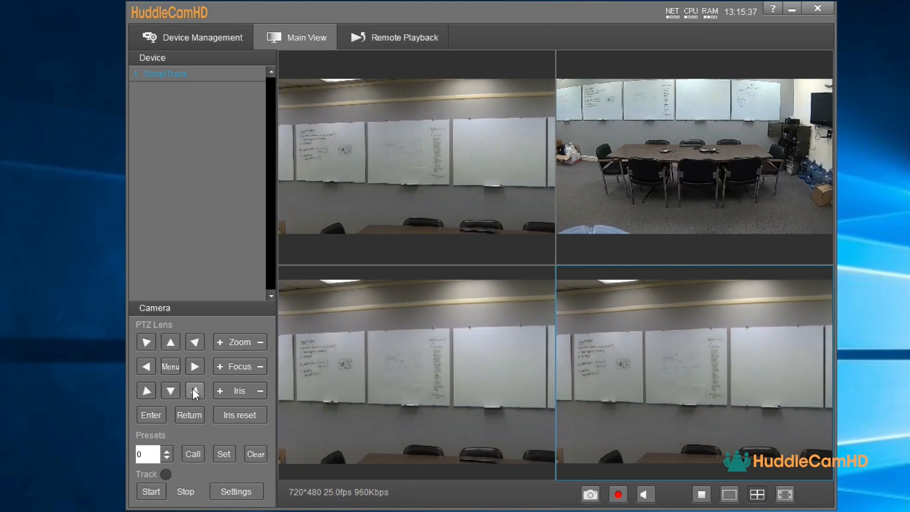
click(194, 390)
click(192, 365)
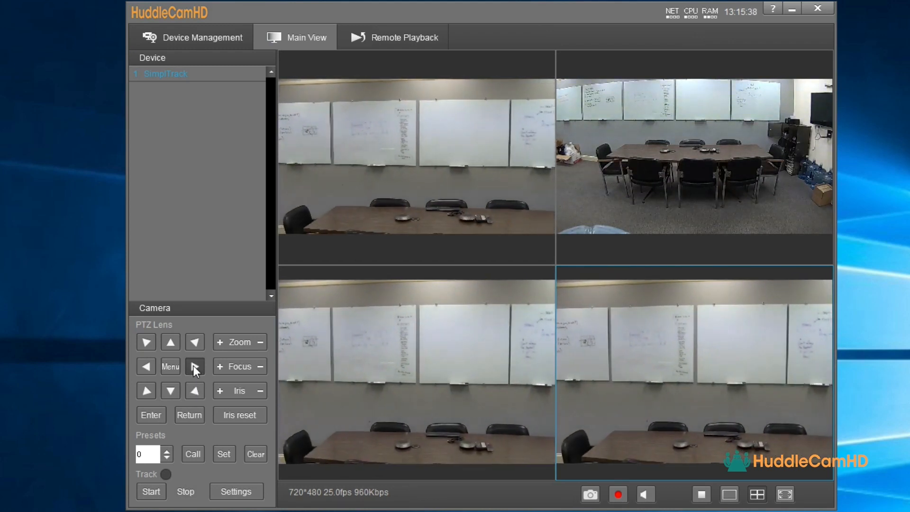
click(189, 347)
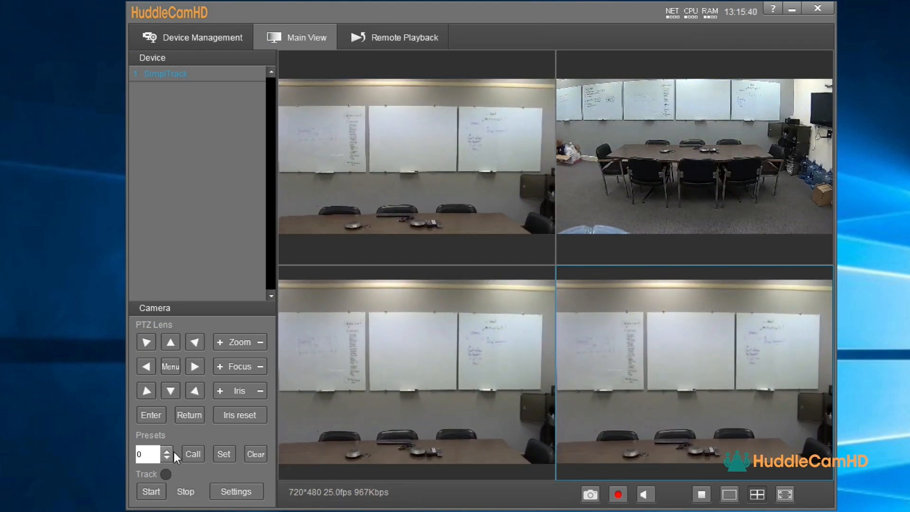
click(169, 450)
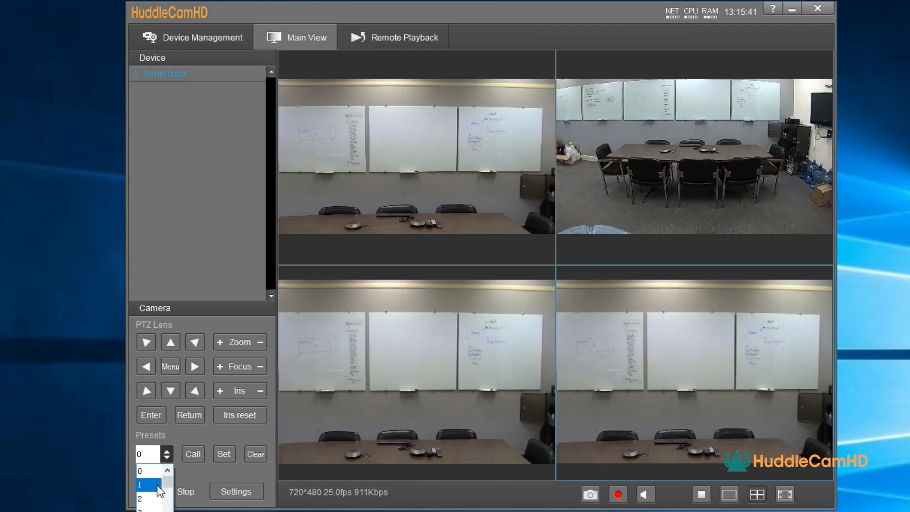
click(158, 486)
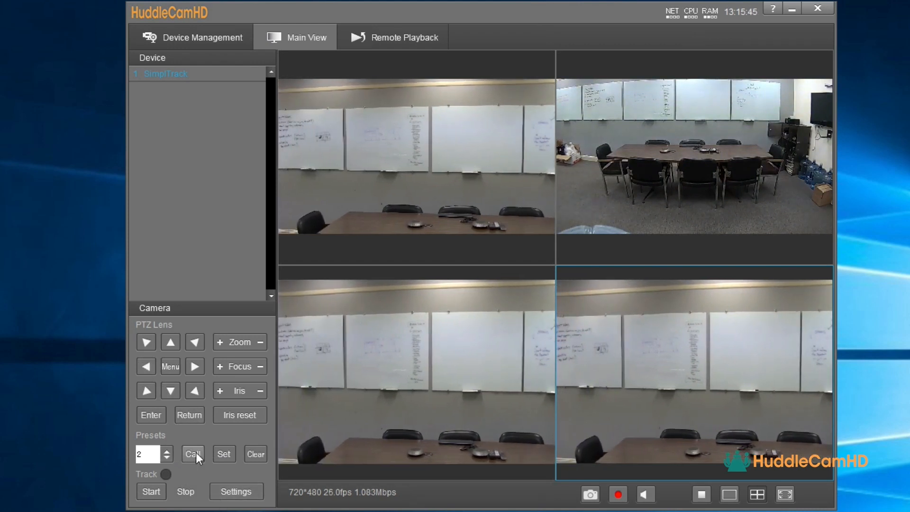
click(196, 453)
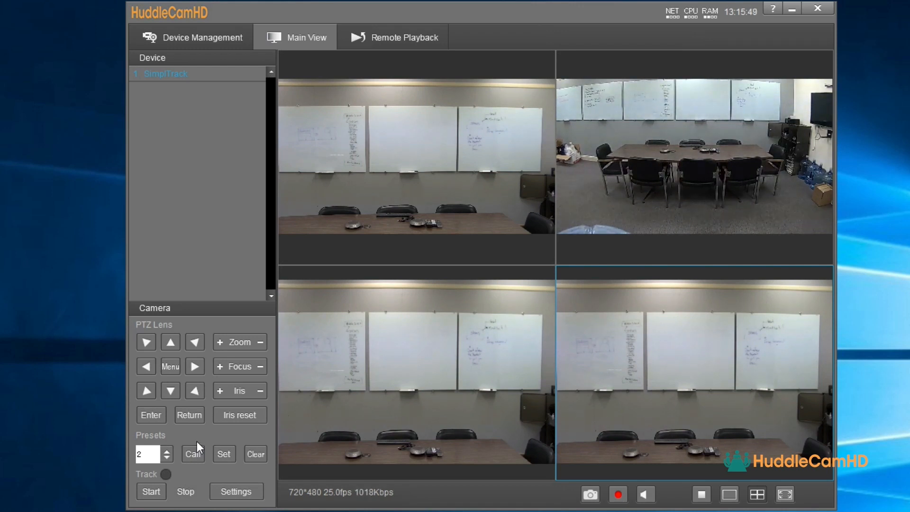
Frame a wide view of the whiteboards and table and save it as preset 0
click(254, 343)
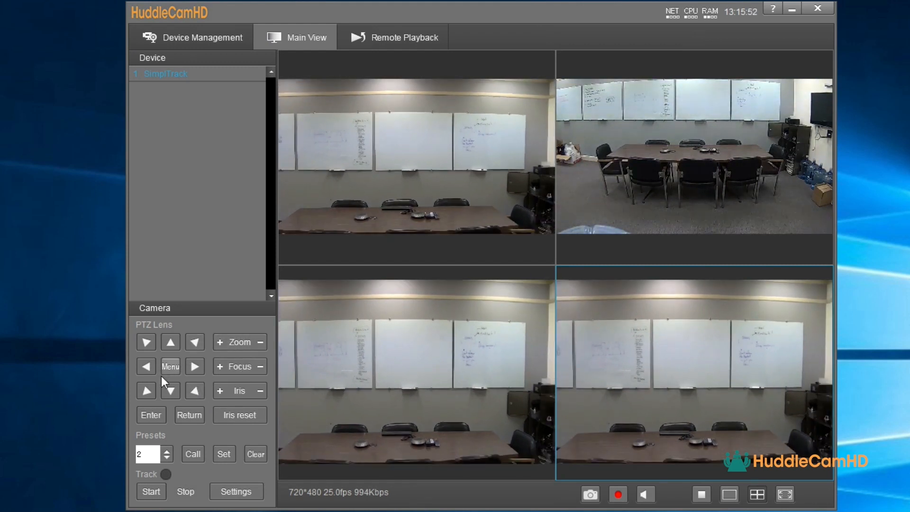
click(145, 370)
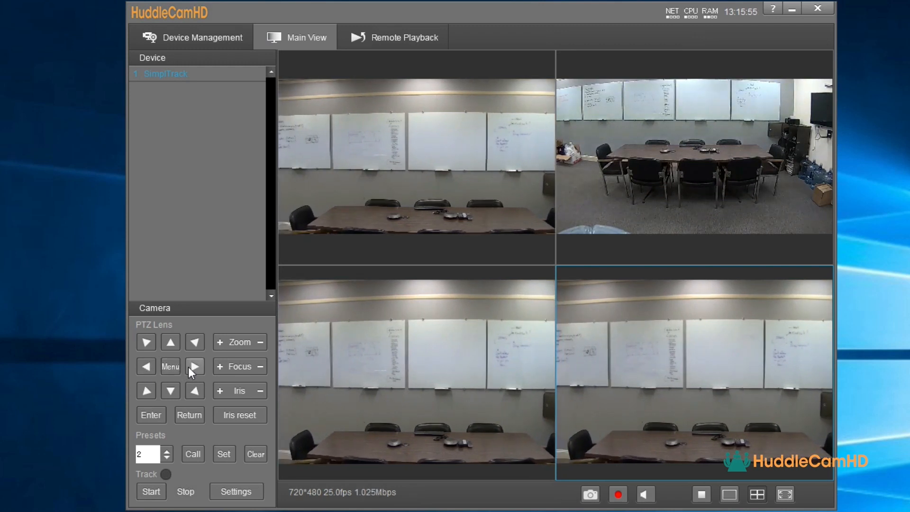
click(190, 368)
click(167, 451)
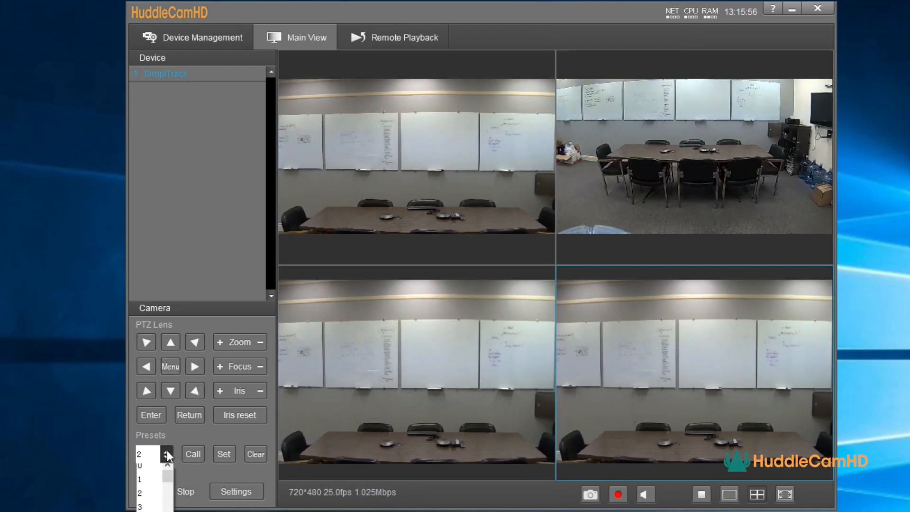
click(154, 467)
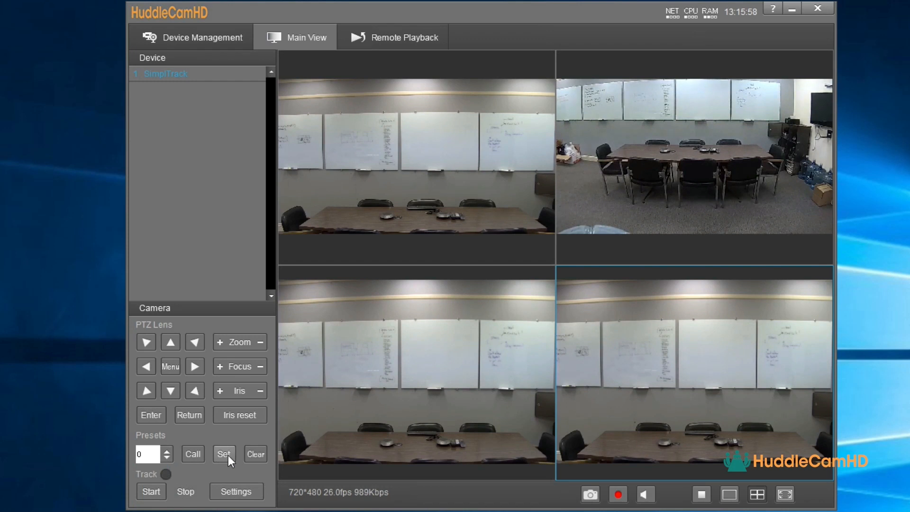
click(220, 343)
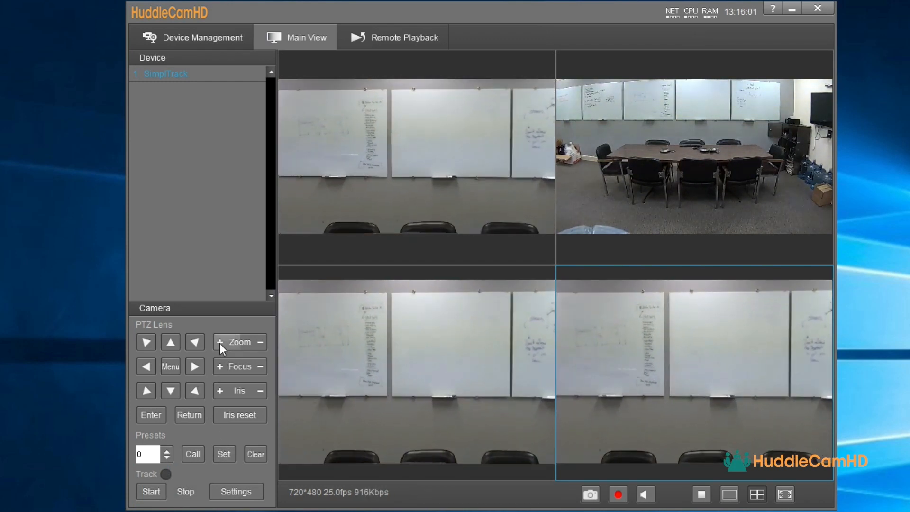
click(170, 343)
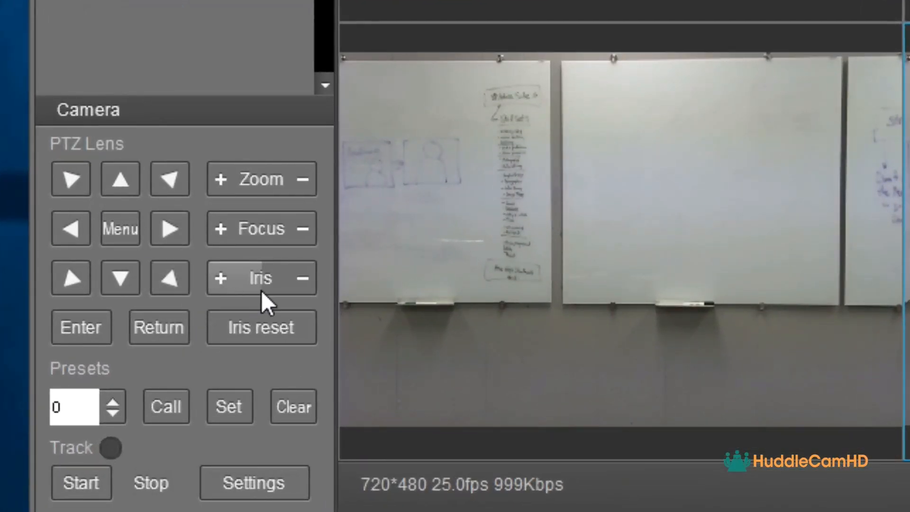
click(300, 189)
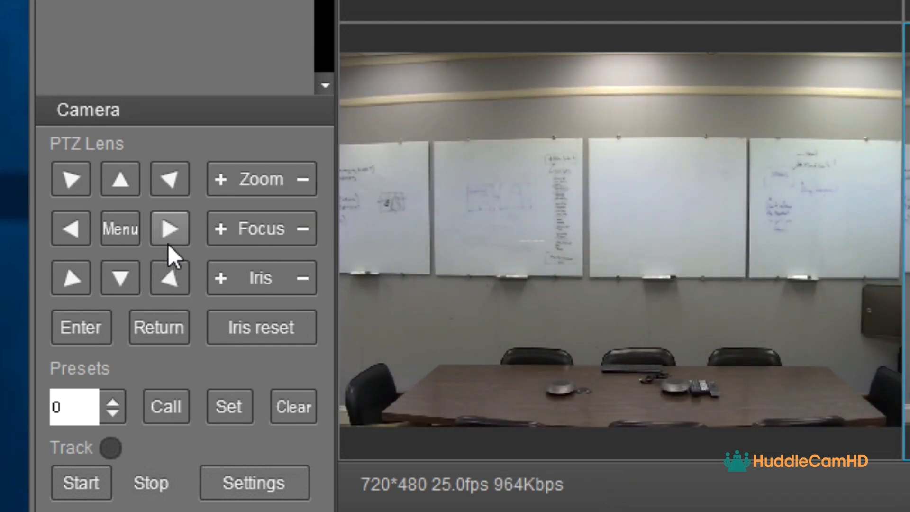
click(168, 244)
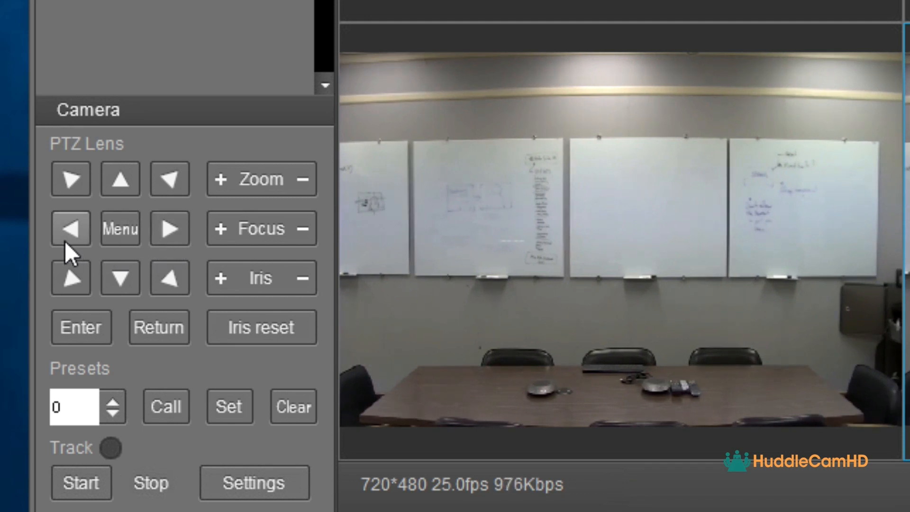
click(78, 240)
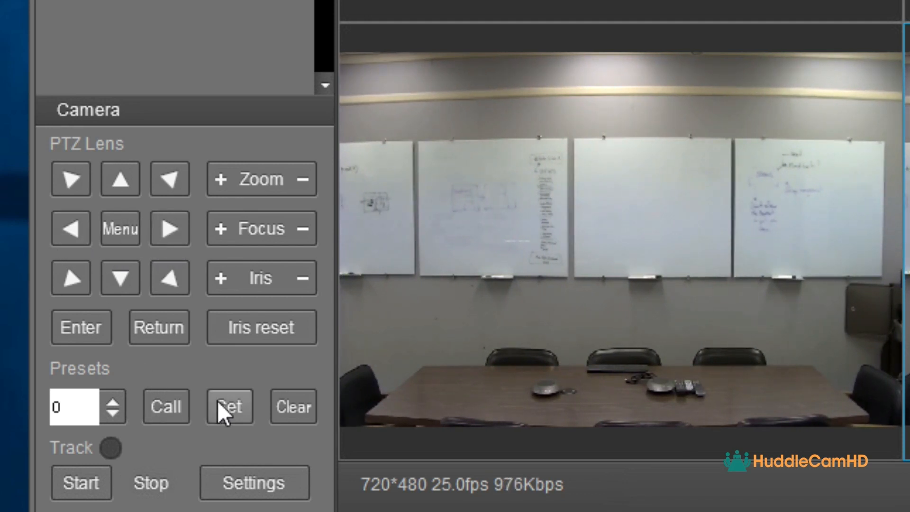
click(239, 403)
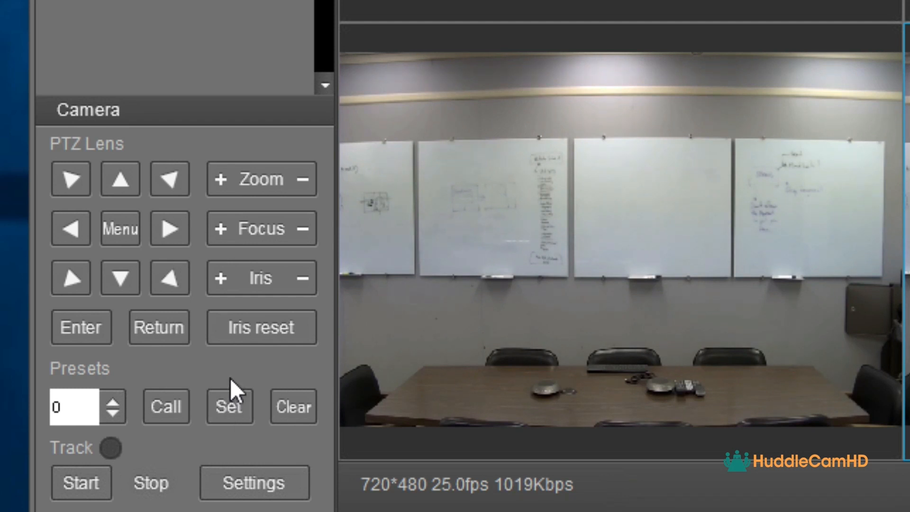
Zoom in on the whiteboards and save that close-up as preset 1
click(219, 180)
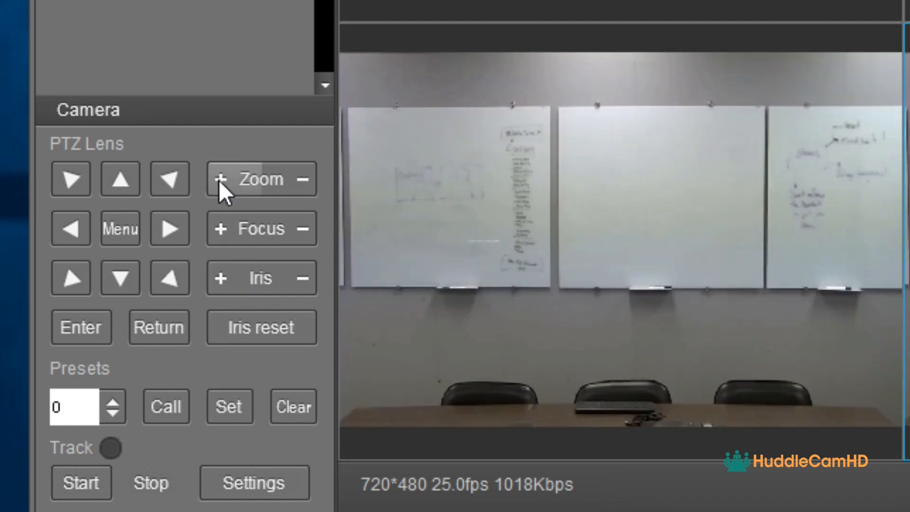
click(218, 180)
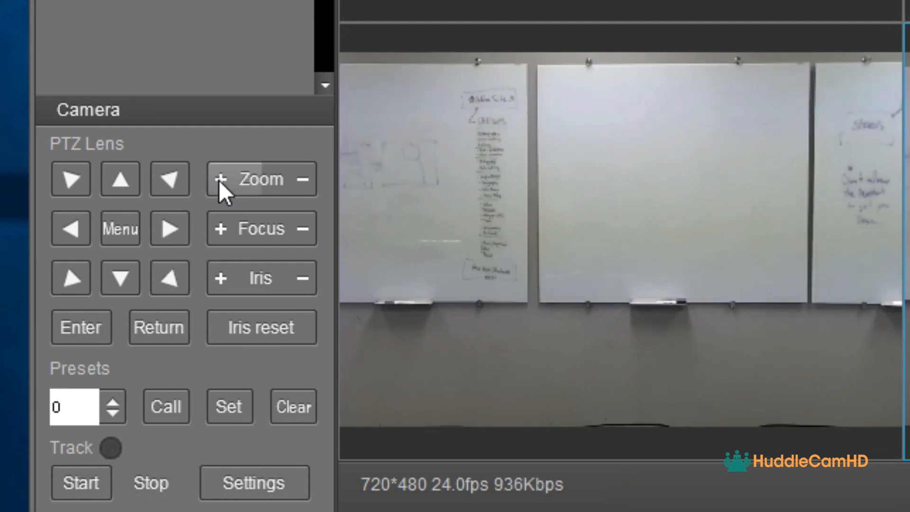
click(218, 181)
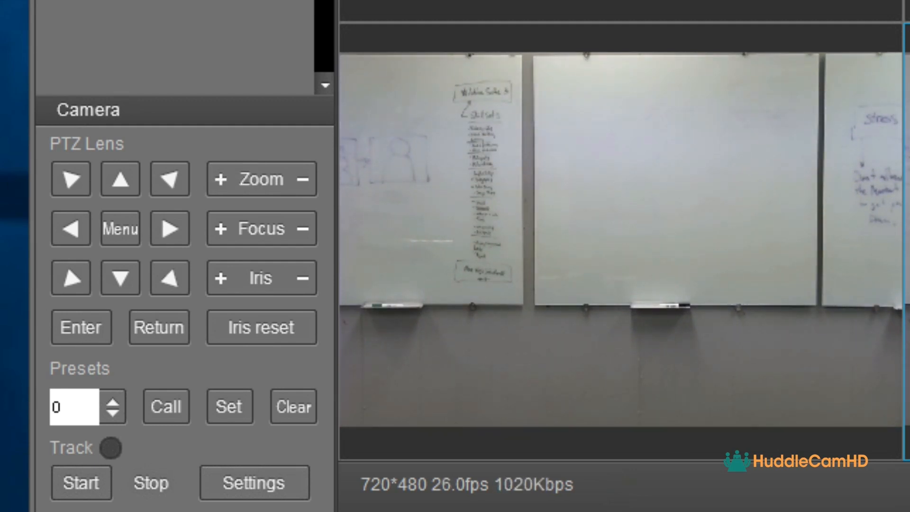
click(114, 408)
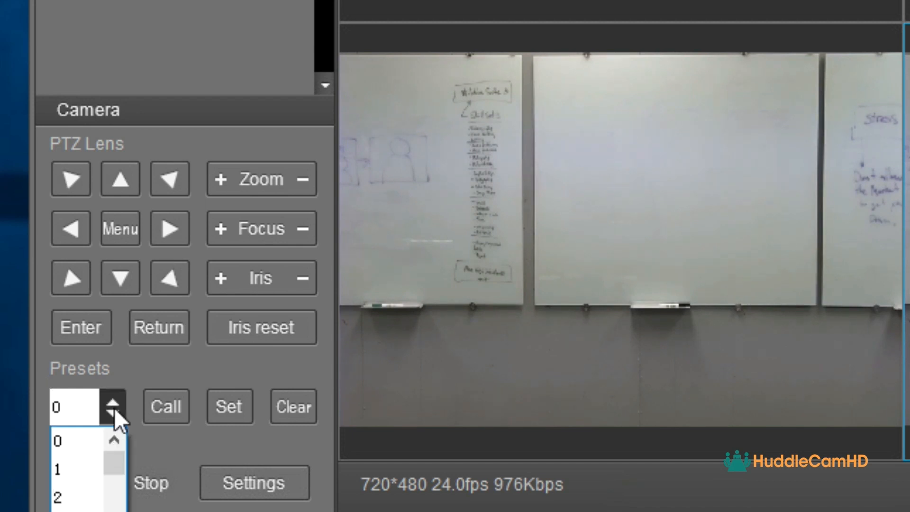
click(85, 470)
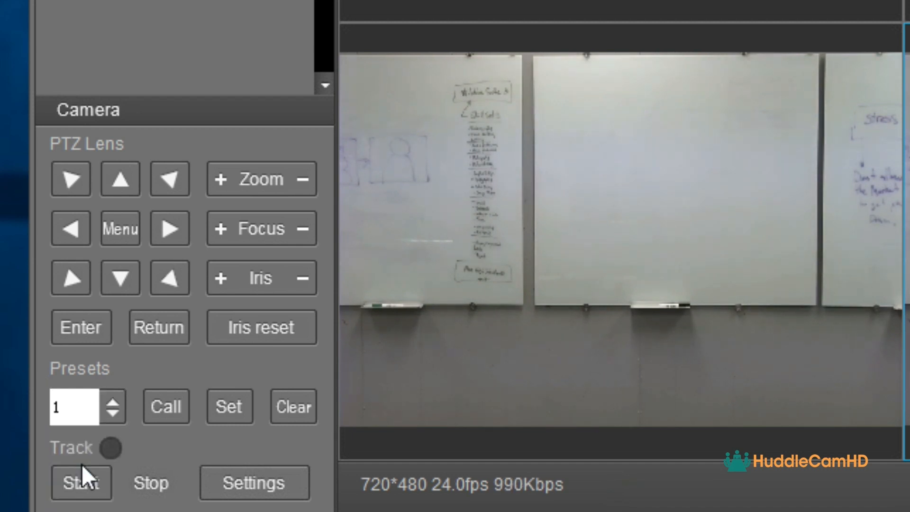
click(237, 403)
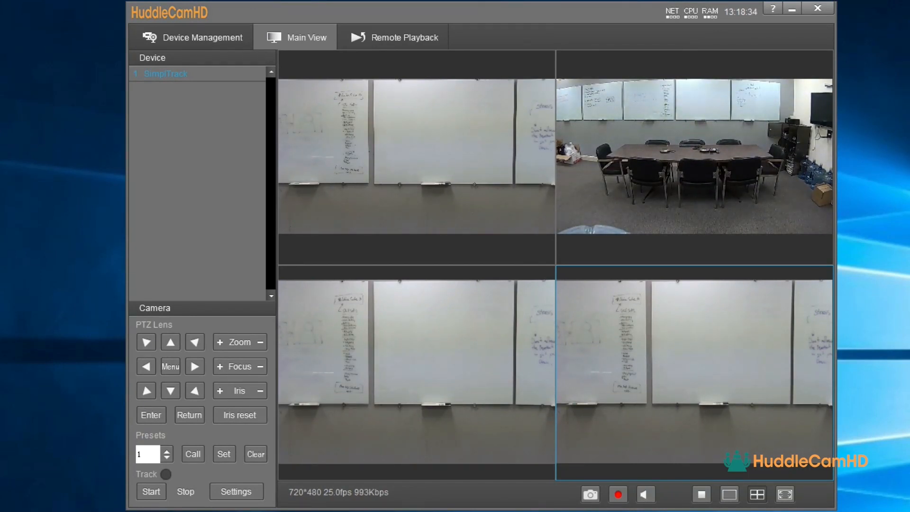
In the tracking settings, untick Preset zone (beta) boxes 3 and 4, doing it twice
click(225, 490)
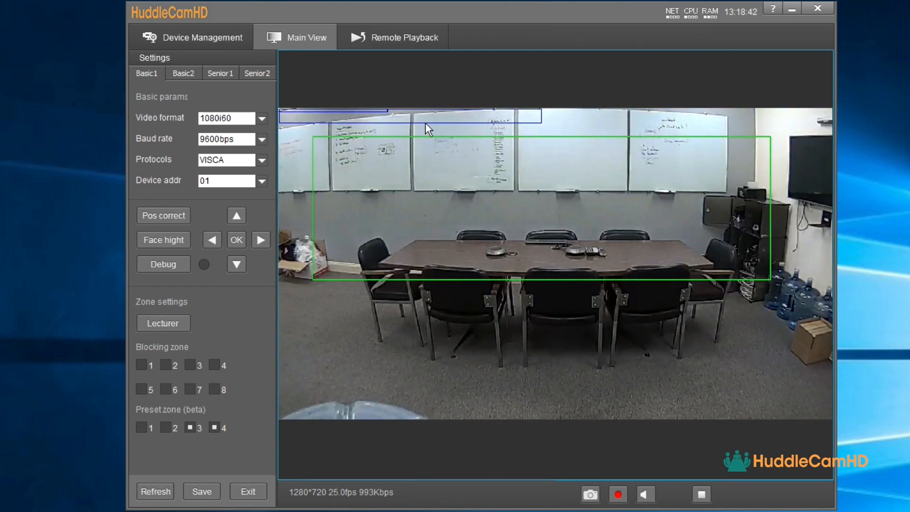
click(193, 427)
click(216, 429)
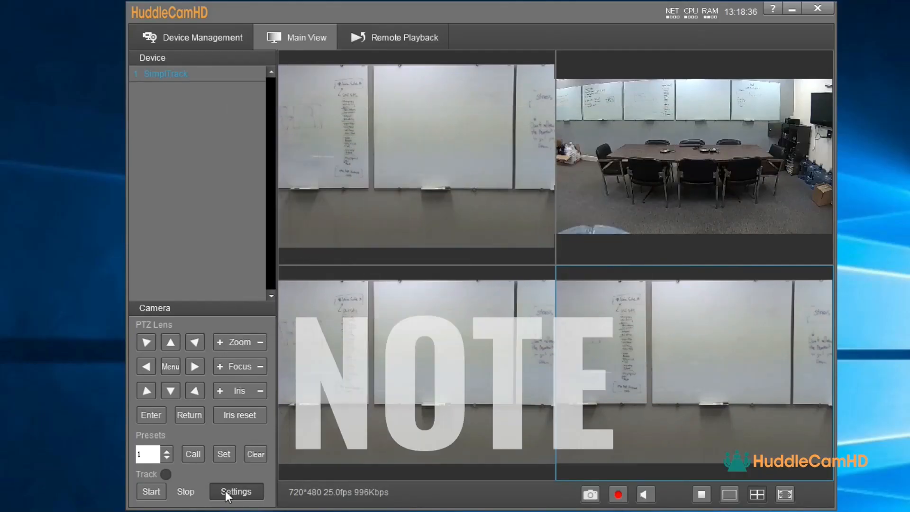
click(226, 491)
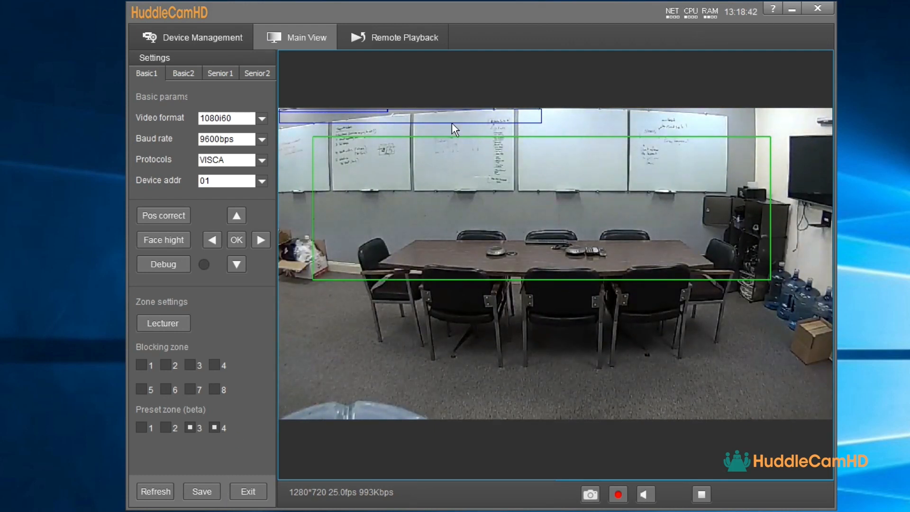
click(192, 428)
click(216, 430)
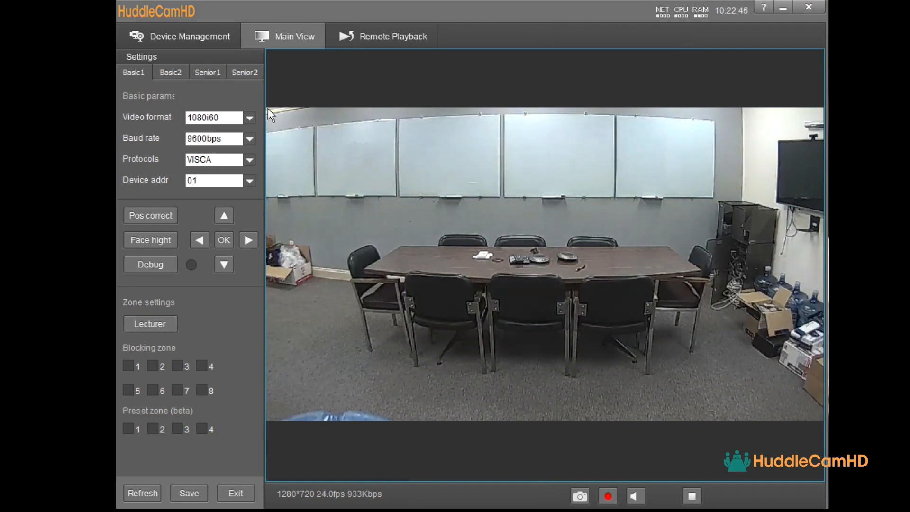
Draw the tracking area and blocking zones over the right corner and conference table, enable zone 3, save
drag(269, 108, 823, 331)
click(135, 368)
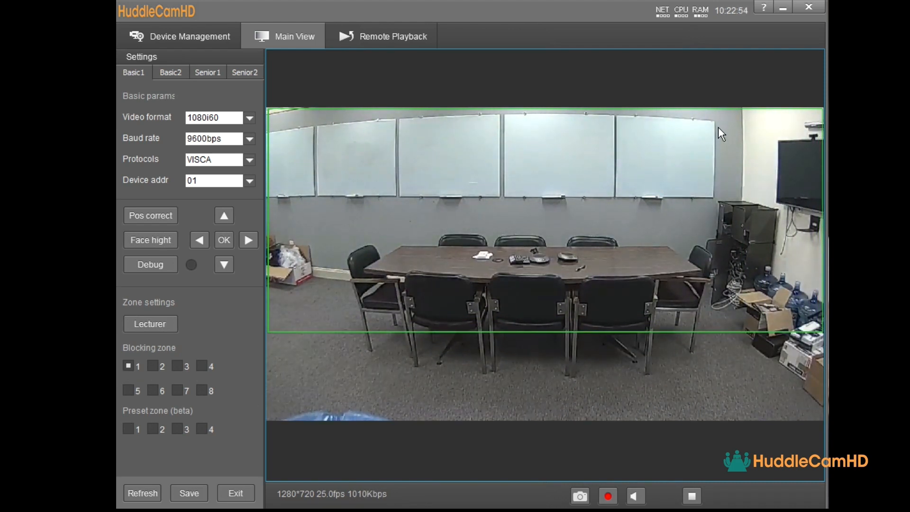
drag(717, 120, 819, 326)
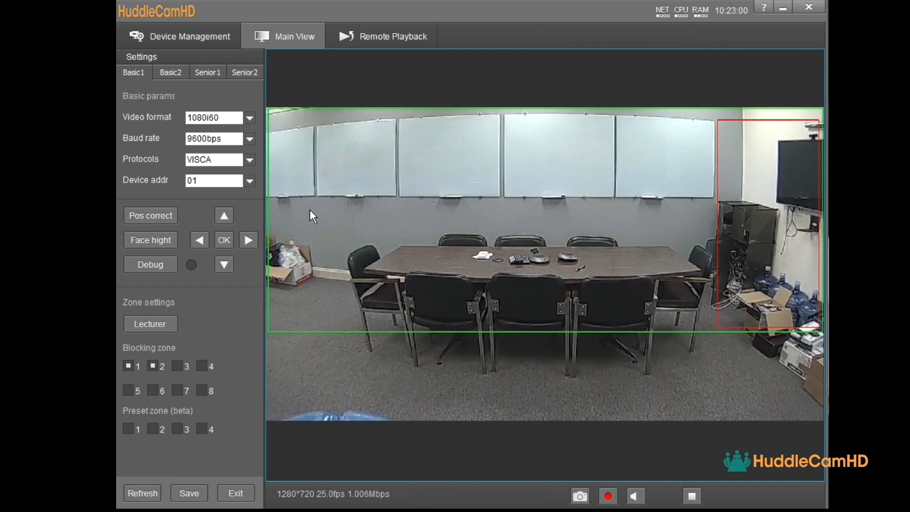
drag(323, 233, 714, 327)
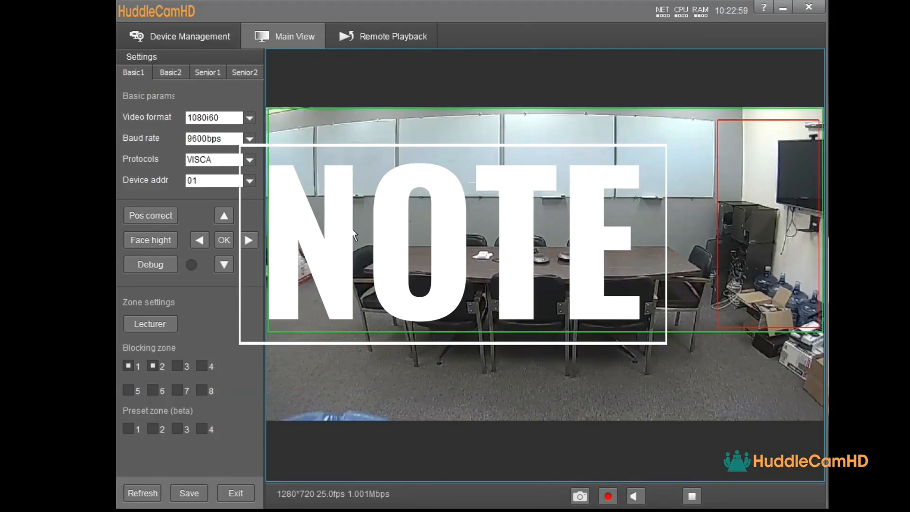
drag(323, 233, 714, 327)
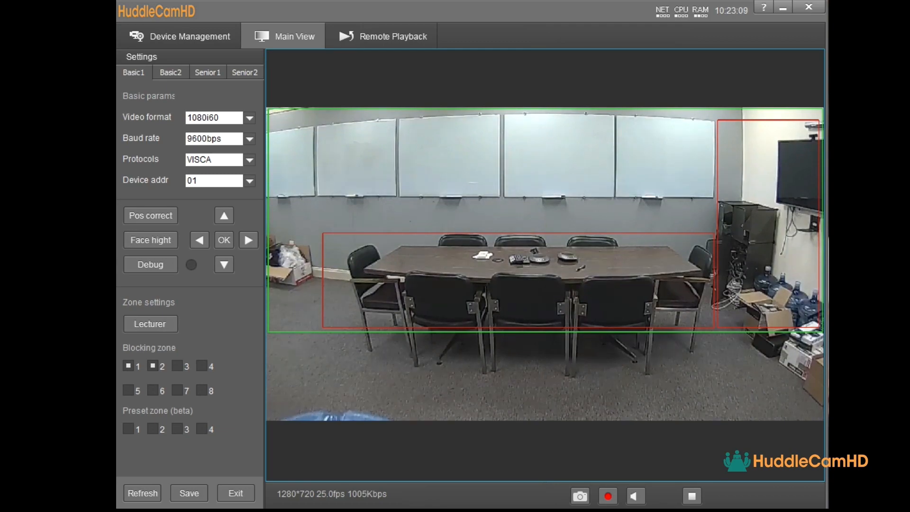
click(177, 367)
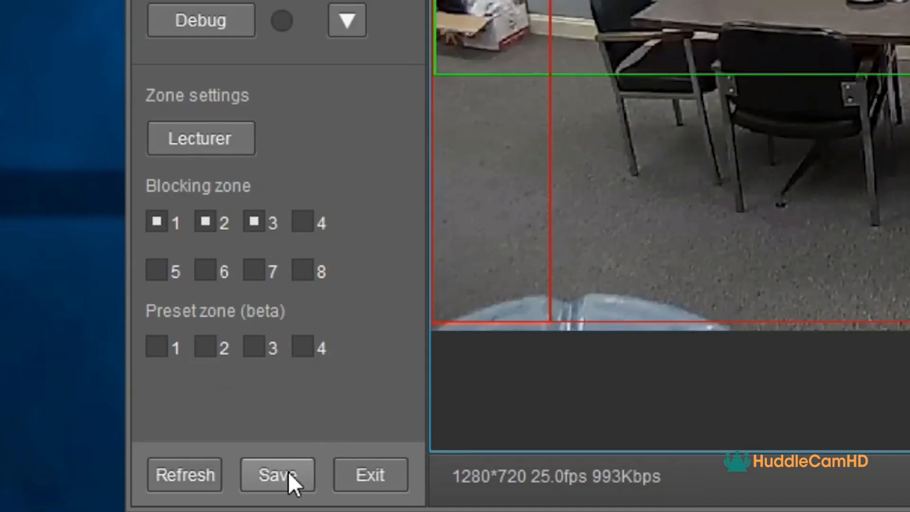
click(194, 492)
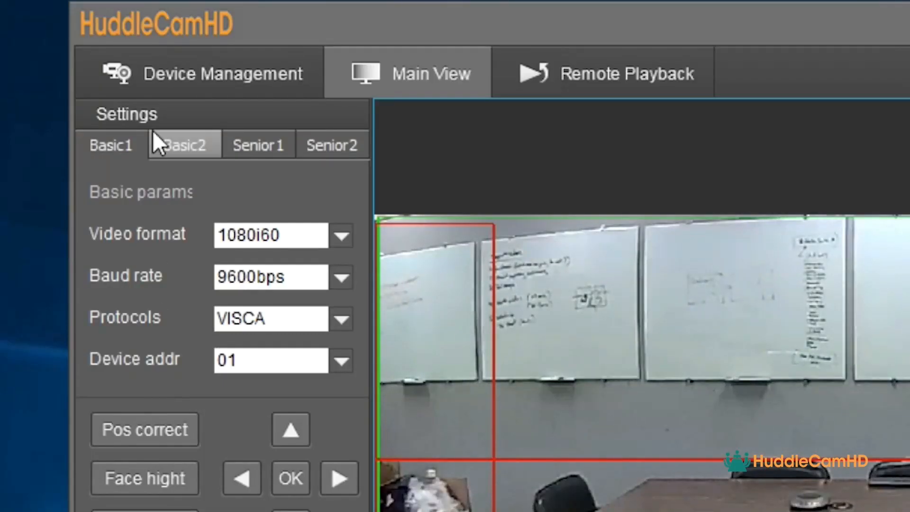
On Basic2, leave Tilt motion, Auto zoom, Permanent track and Outside platform unchecked, nudging Track Sens
click(183, 144)
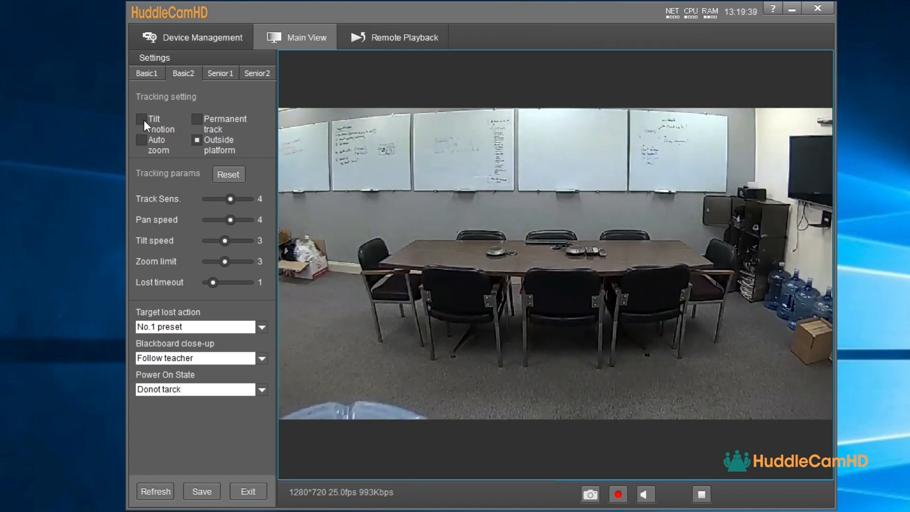
click(142, 121)
click(142, 138)
click(197, 140)
mouse_move(229, 200)
mouse_down()
mouse_move(240, 199)
mouse_move(226, 200)
mouse_up()
click(141, 120)
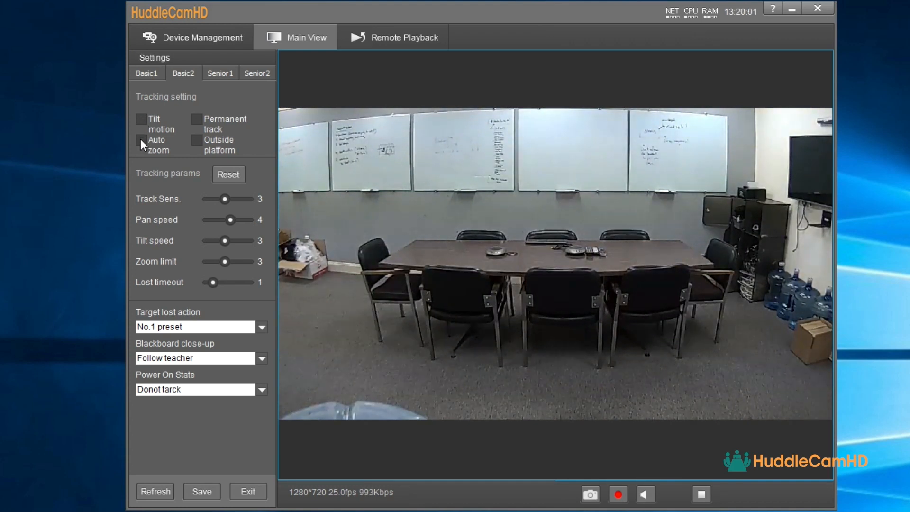
click(141, 140)
click(199, 119)
click(199, 140)
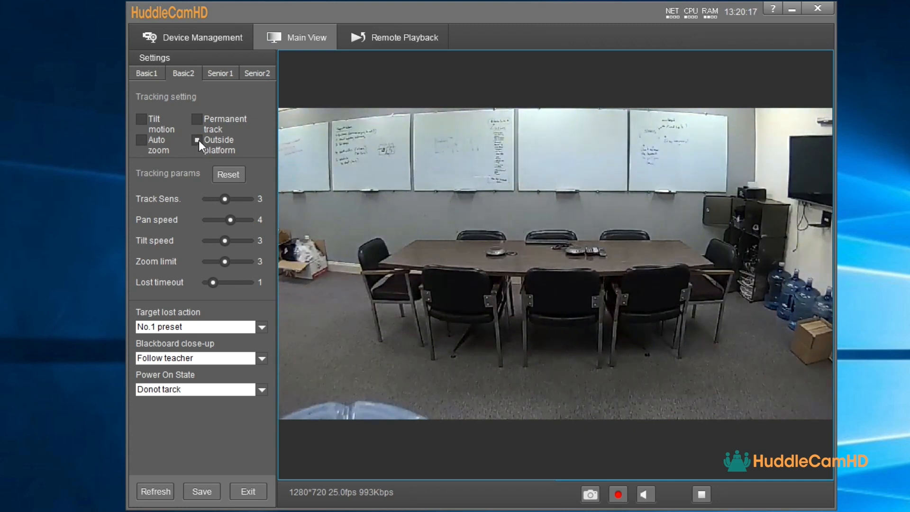
click(198, 141)
Set track sensitivity 5, pan speed 1, tilt speed 6 and zoom limit 5, and adjust the lost timeout
mouse_move(227, 200)
mouse_down()
mouse_move(248, 201)
mouse_move(209, 198)
mouse_move(236, 196)
mouse_up()
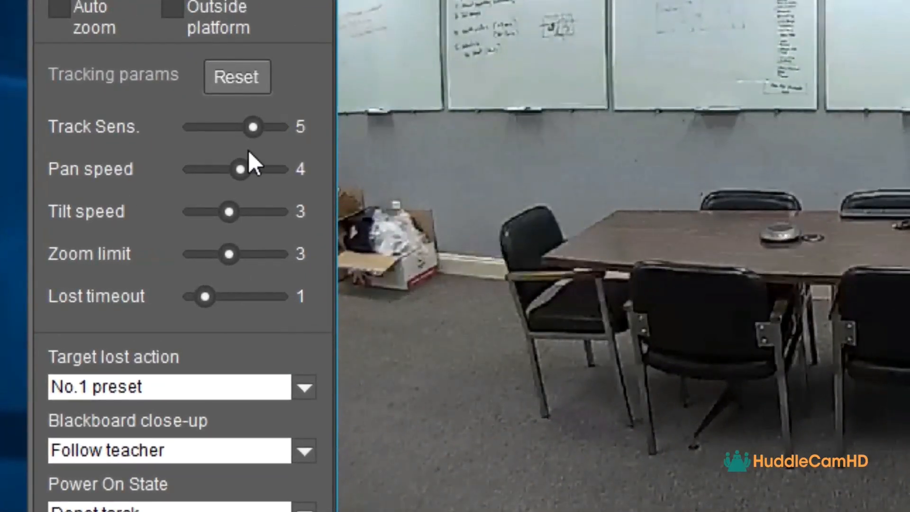
mouse_move(246, 172)
mouse_down()
mouse_move(273, 172)
mouse_move(245, 170)
mouse_up()
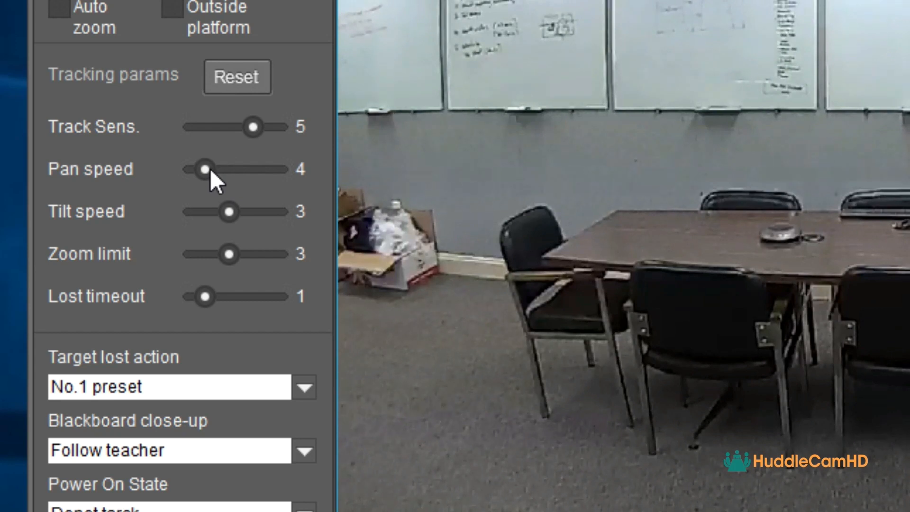
drag(224, 209, 256, 215)
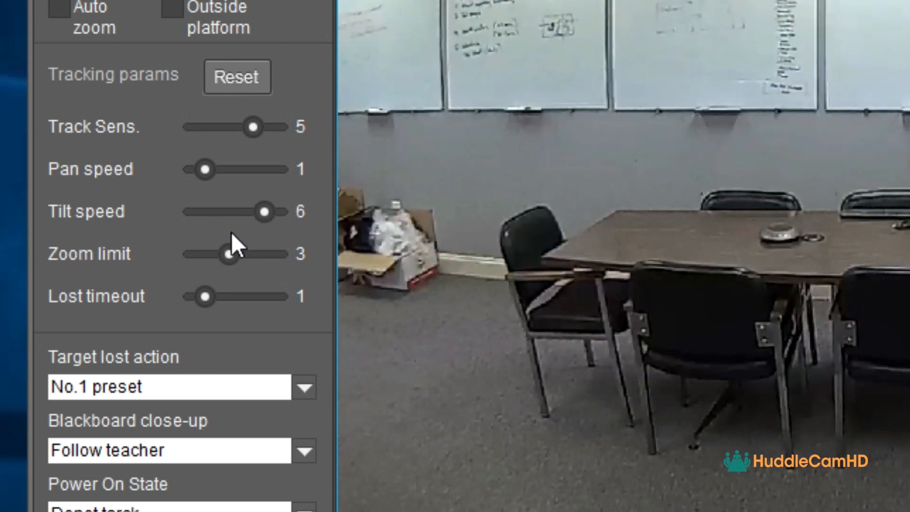
drag(232, 252, 251, 250)
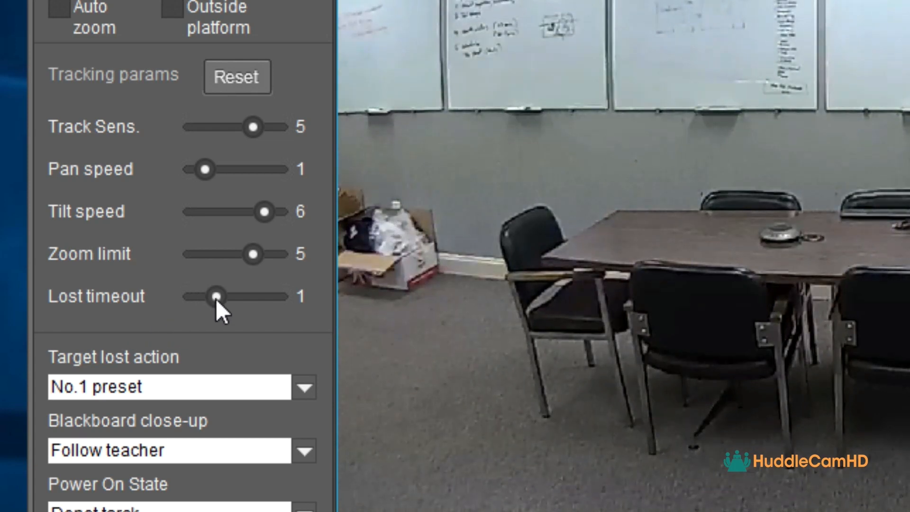
mouse_move(217, 300)
mouse_down()
mouse_move(272, 300)
mouse_move(210, 297)
mouse_up()
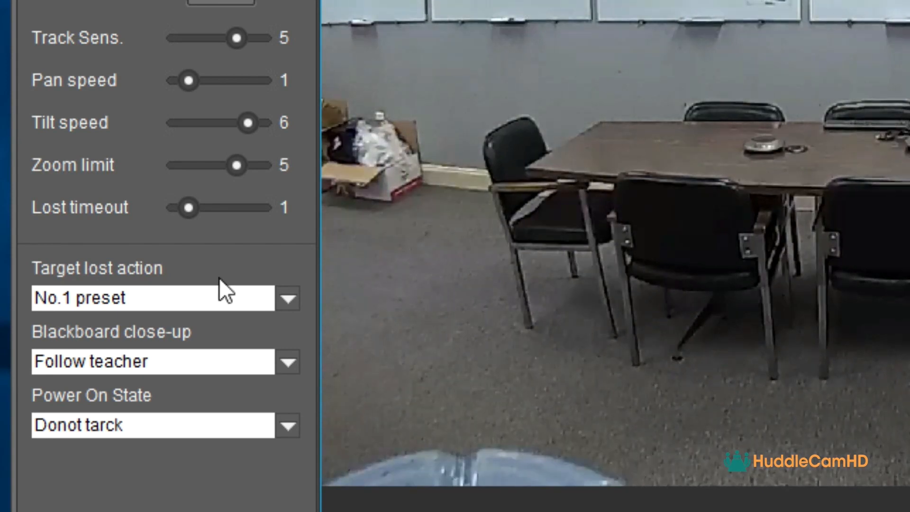
Leave Target lost and Blackboard close-up (Follow teacher) unchanged and save the tracking settings
click(293, 301)
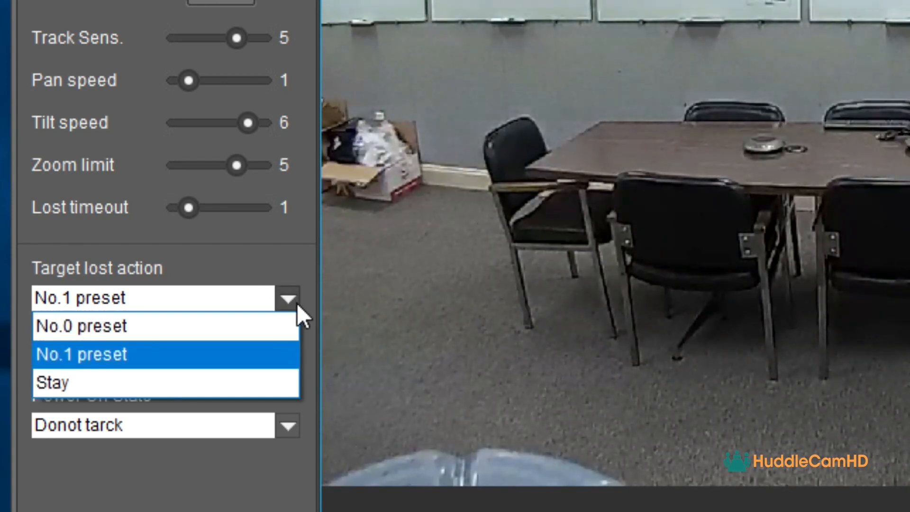
click(297, 303)
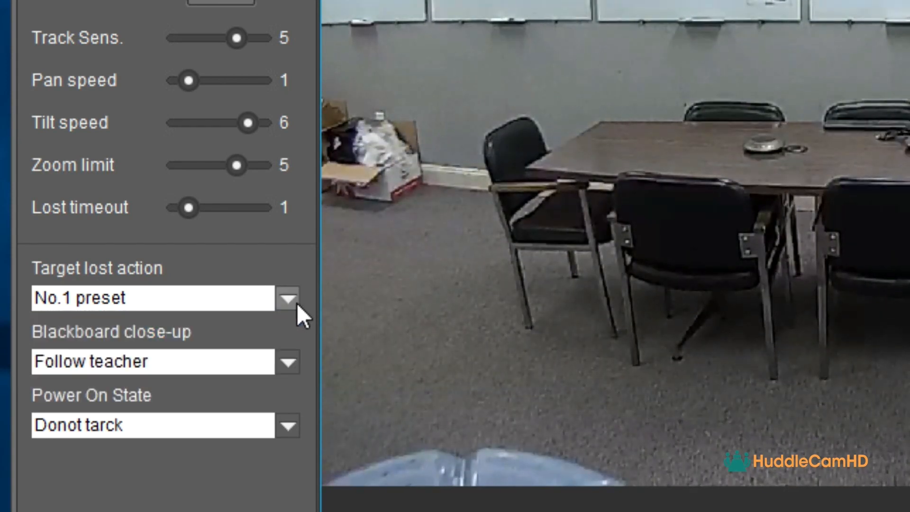
click(290, 356)
click(290, 351)
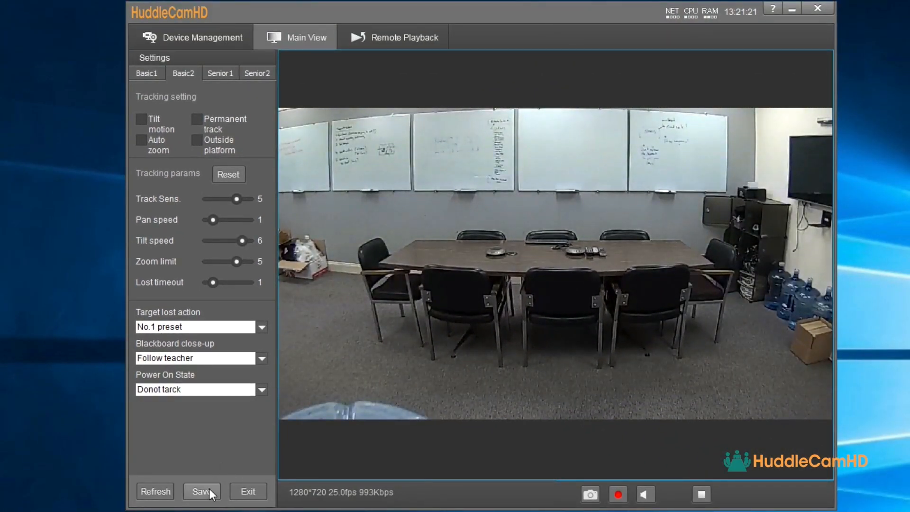
click(243, 493)
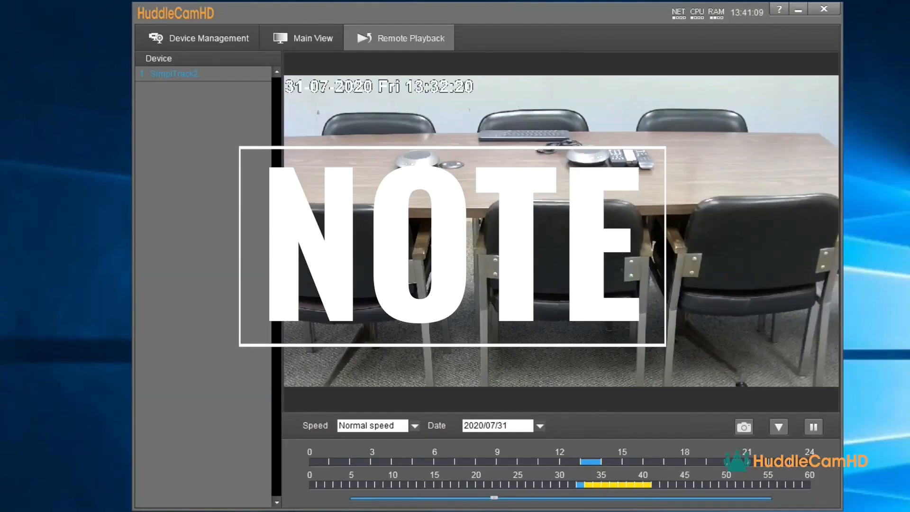
Return to Device Management to show the connected SimplTrack2 camera at 192.168.1.160
click(182, 35)
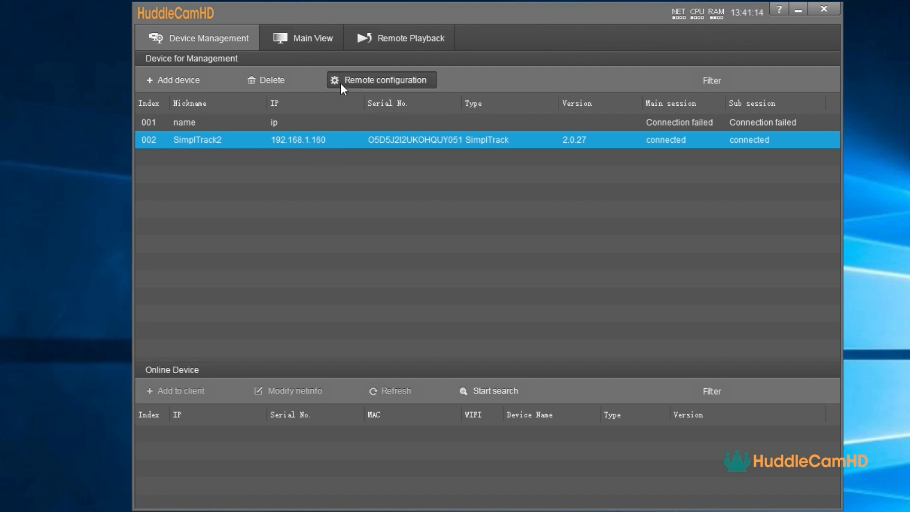
Enable SD card recording in the camera's Remote Configuration Record settings
click(380, 85)
click(560, 120)
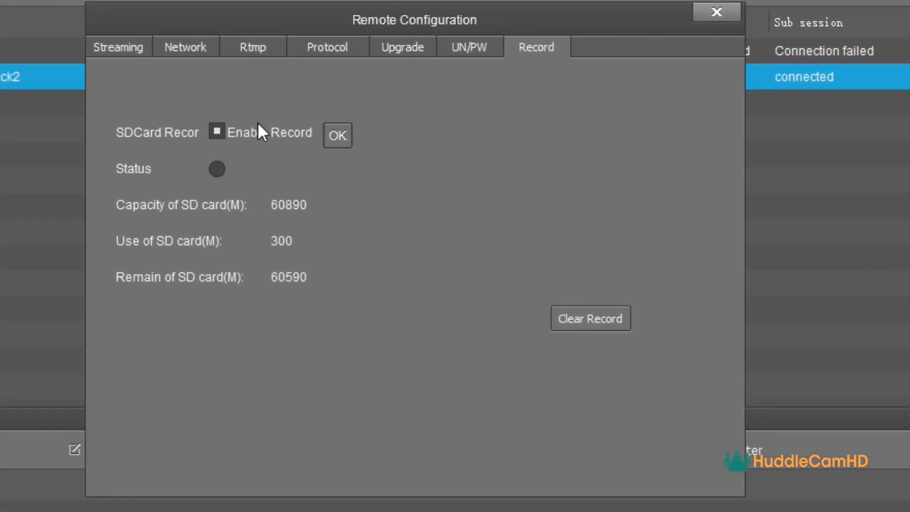
click(340, 136)
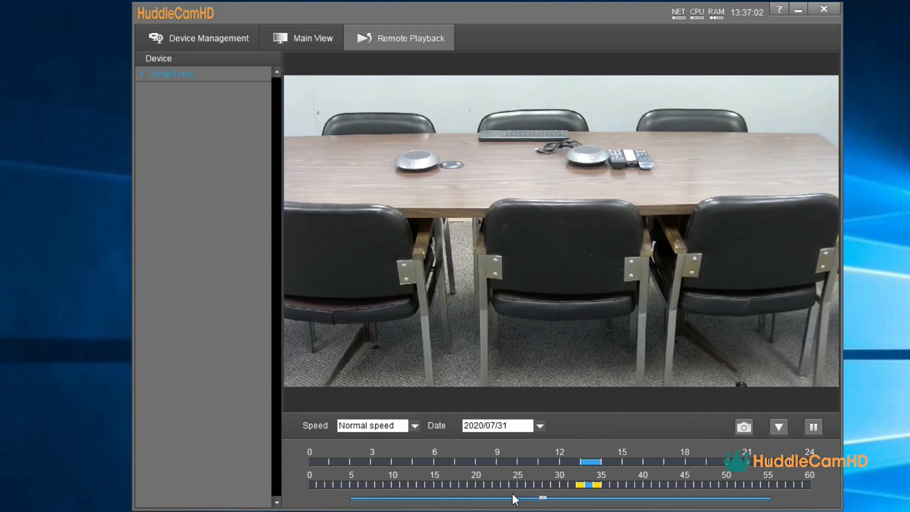
In Remote Playback, keep Normal speed and the 2020/07/31 date, then check the Download options
click(415, 425)
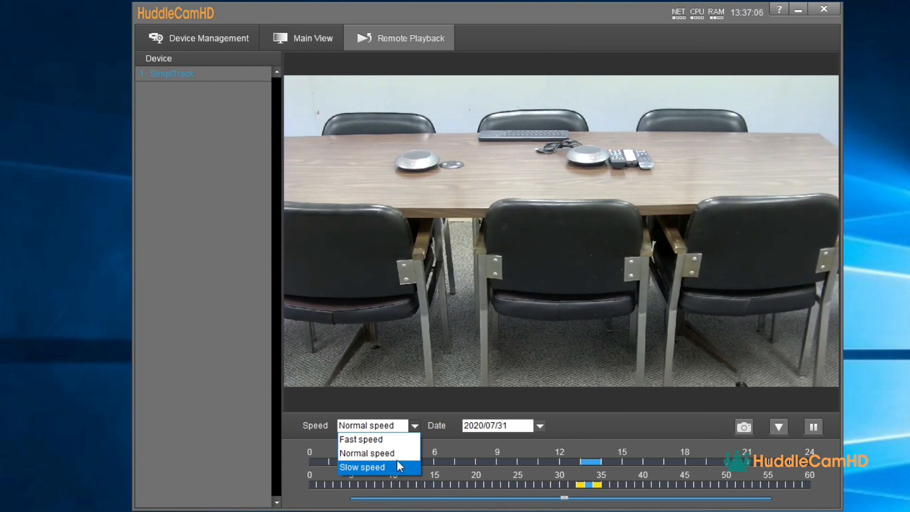
click(441, 426)
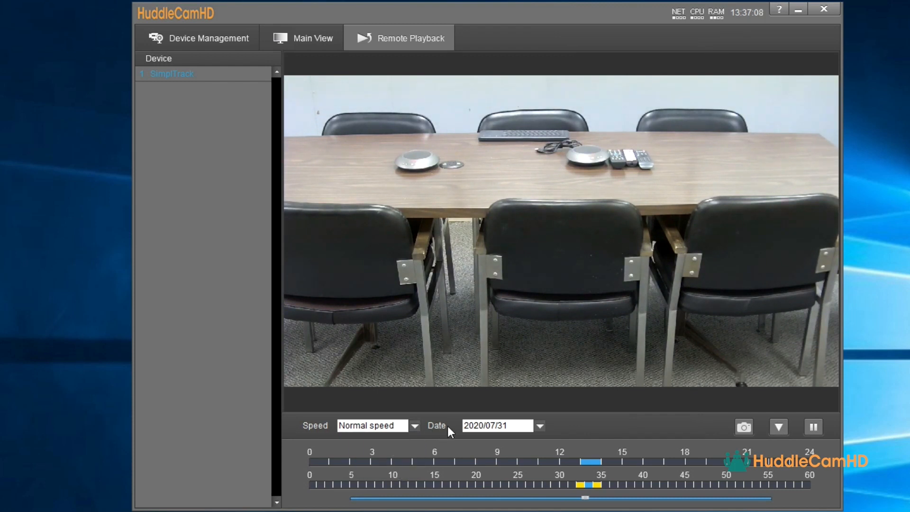
click(540, 426)
click(539, 425)
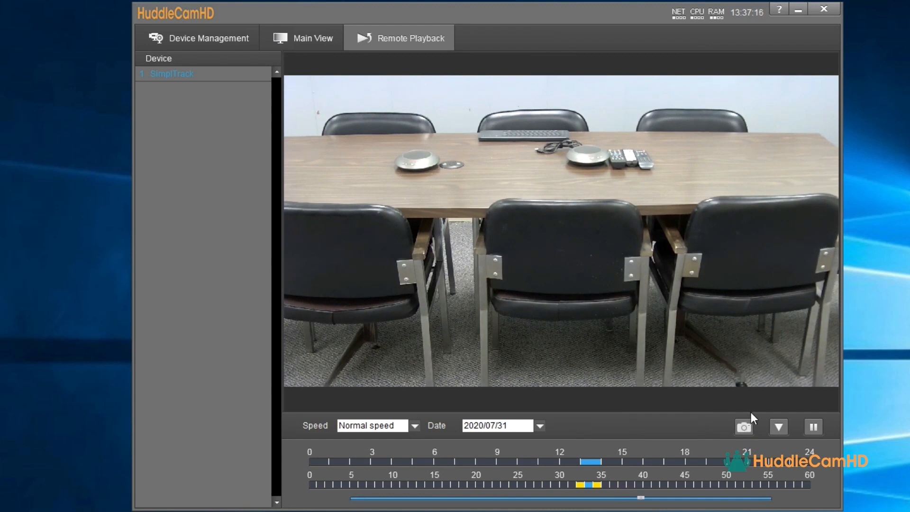
click(779, 428)
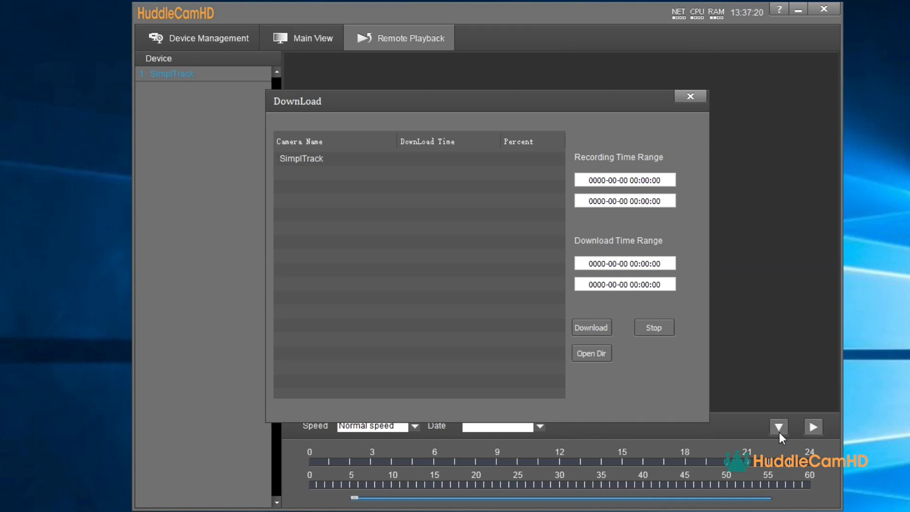
click(691, 97)
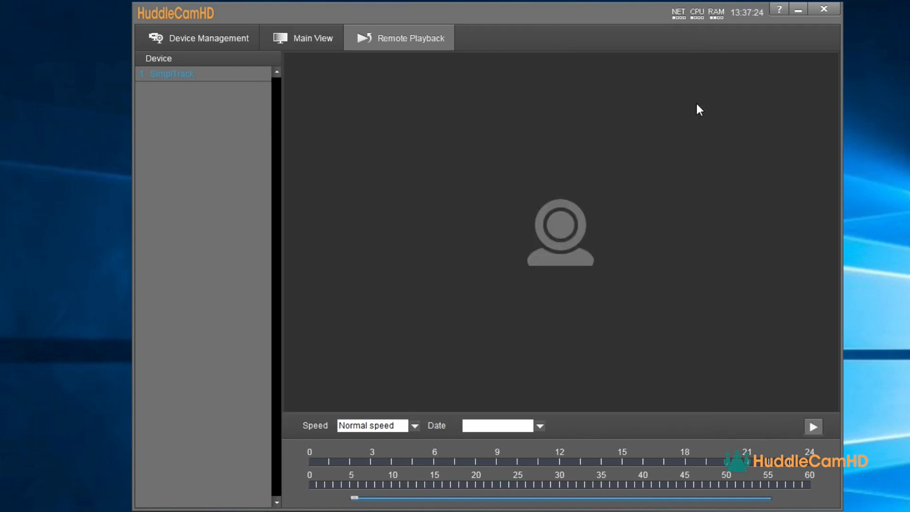
Reopen the camera's Remote Configuration and browse its Network, RTMP, Protocol, Upgrade, UN/PW and Record pages
click(235, 36)
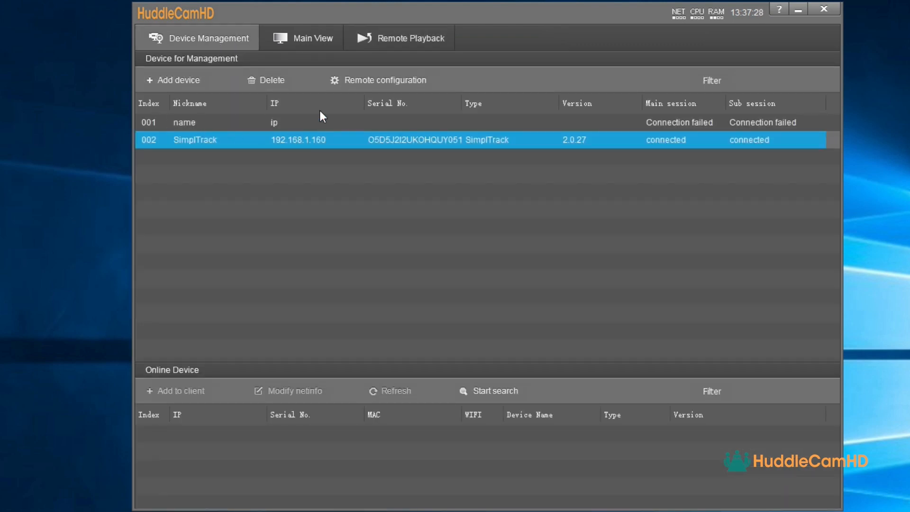
click(366, 80)
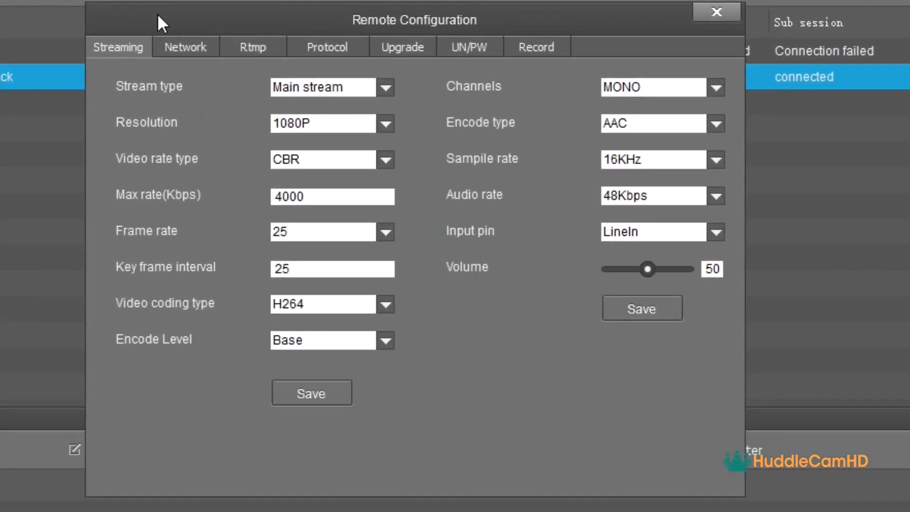
drag(157, 14, 170, 13)
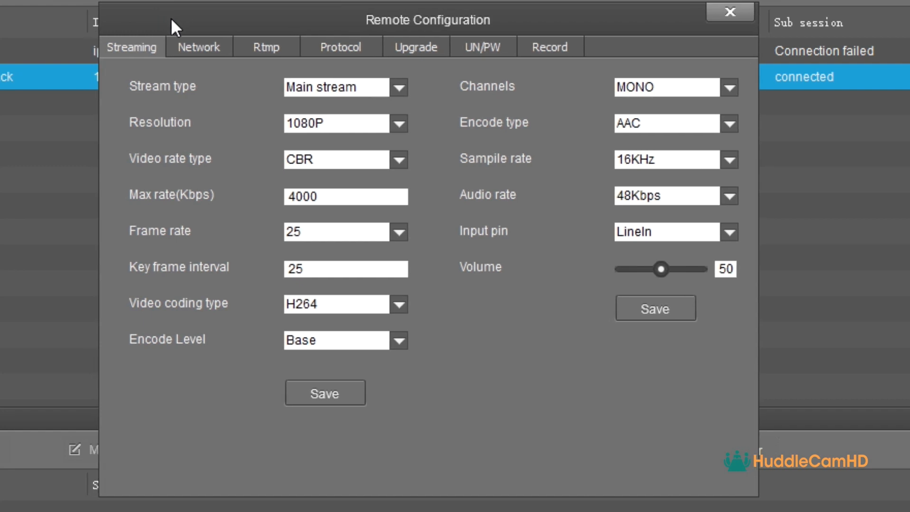
click(227, 44)
click(259, 45)
click(319, 45)
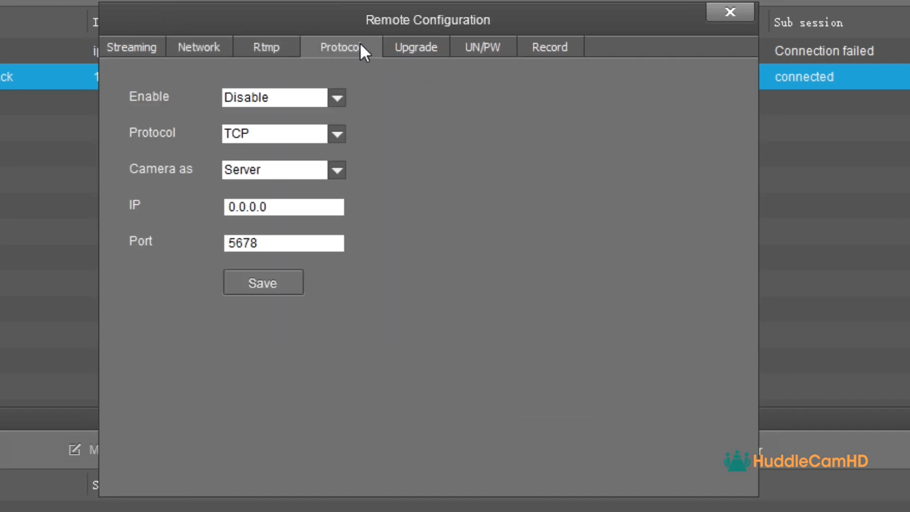
click(414, 45)
click(471, 46)
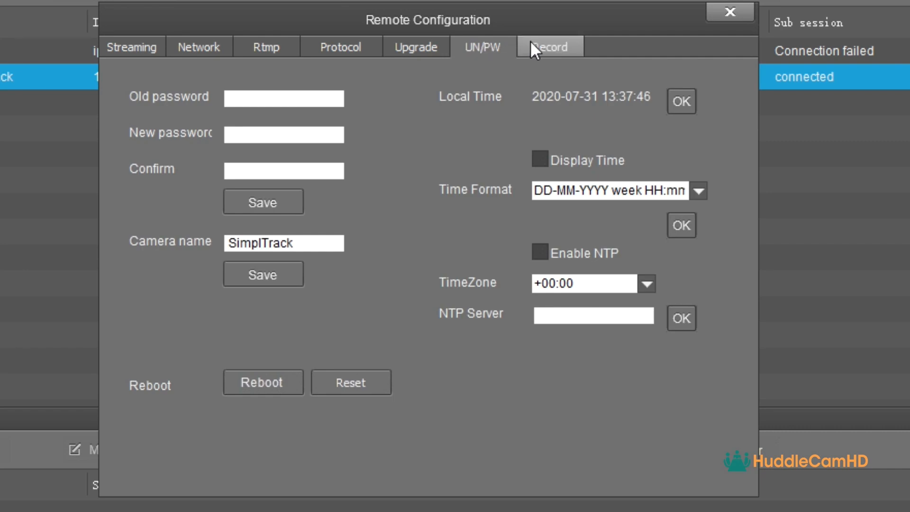
click(532, 43)
Confirm the Streaming settings keep Main stream at 1080P, CBR, with the 4000 Kbps bitrate
click(130, 53)
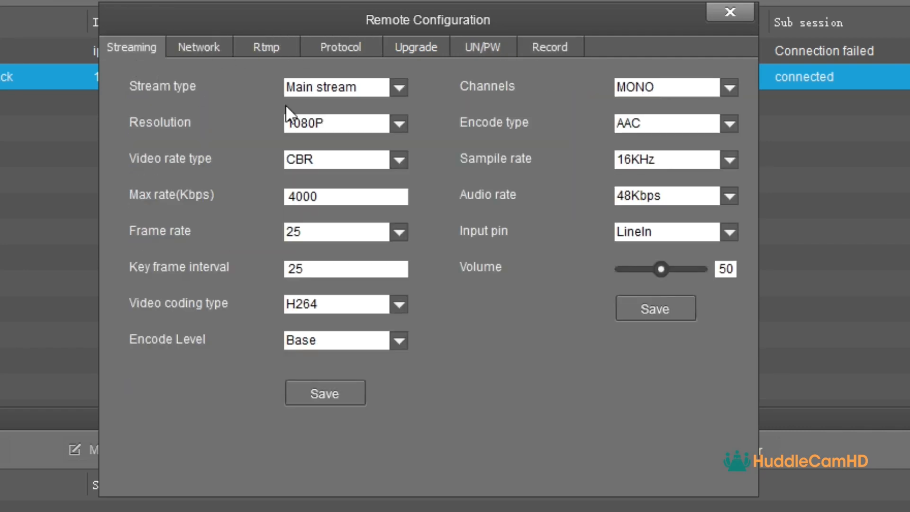
click(400, 88)
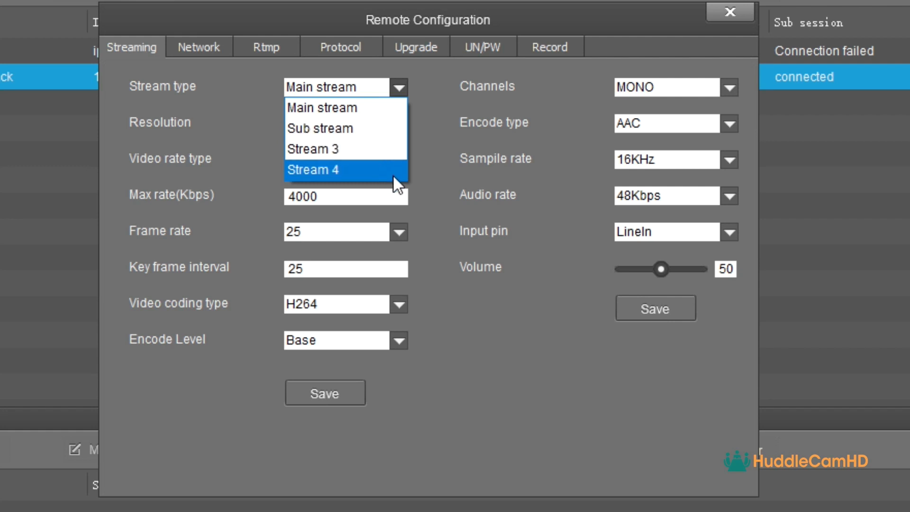
click(458, 198)
click(399, 125)
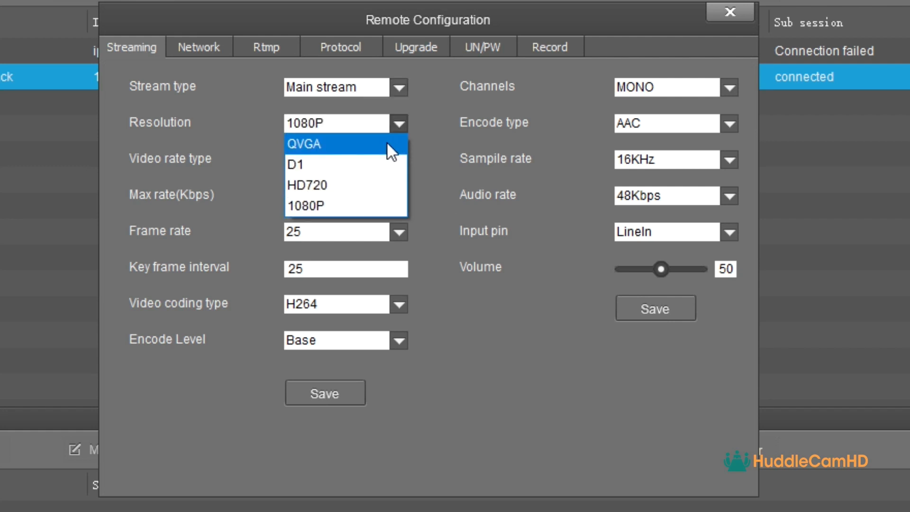
click(373, 201)
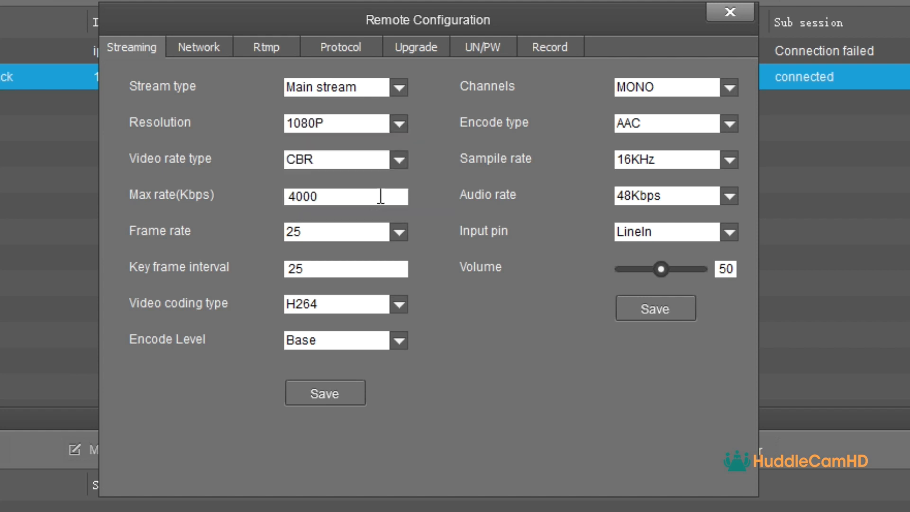
click(398, 160)
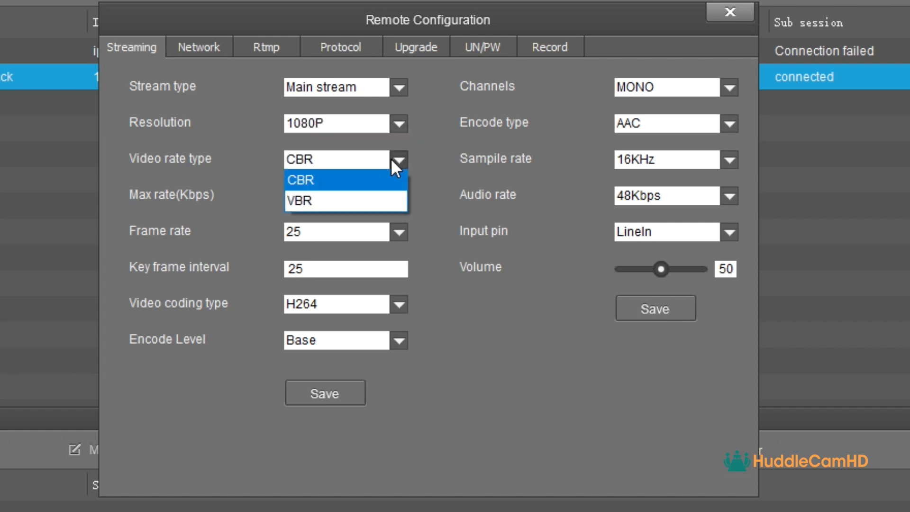
click(415, 216)
click(393, 196)
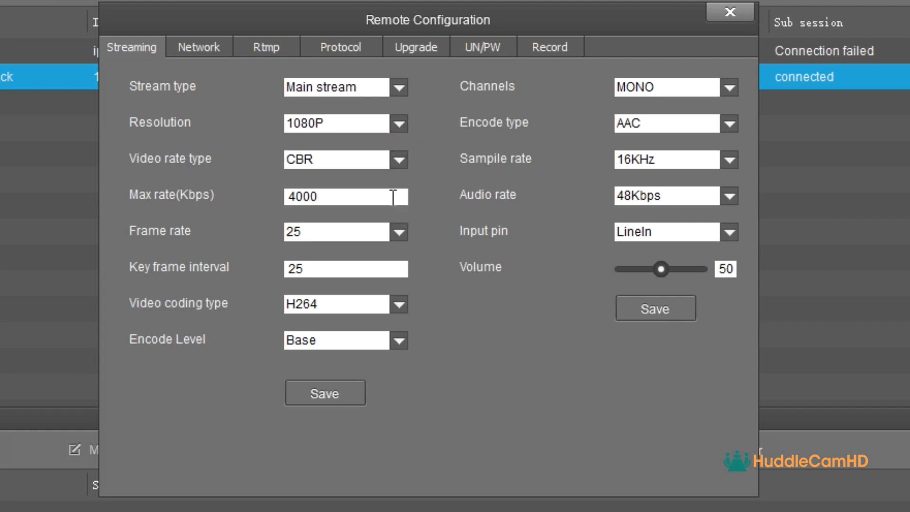
Try Static IP on the Network page, then revert the camera to DHCP with ports 5000 and 5001
click(206, 47)
click(316, 86)
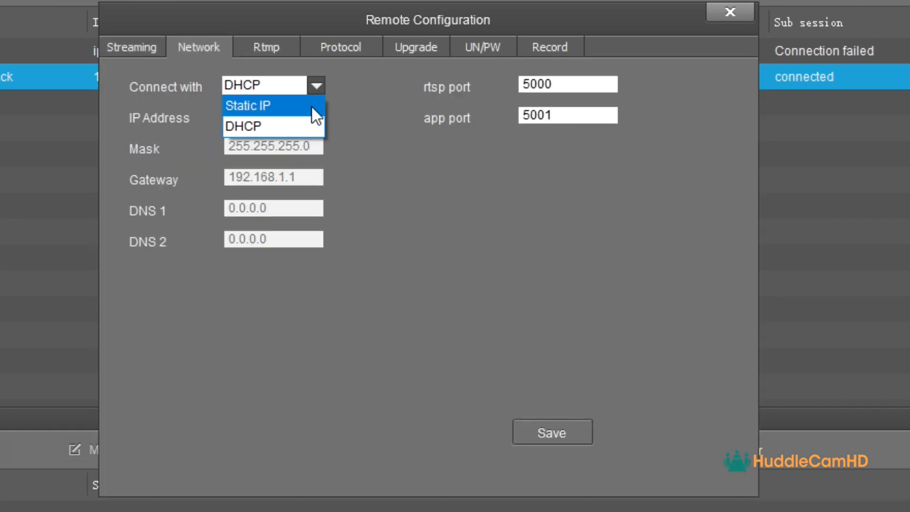
click(312, 107)
drag(312, 115, 226, 116)
click(312, 115)
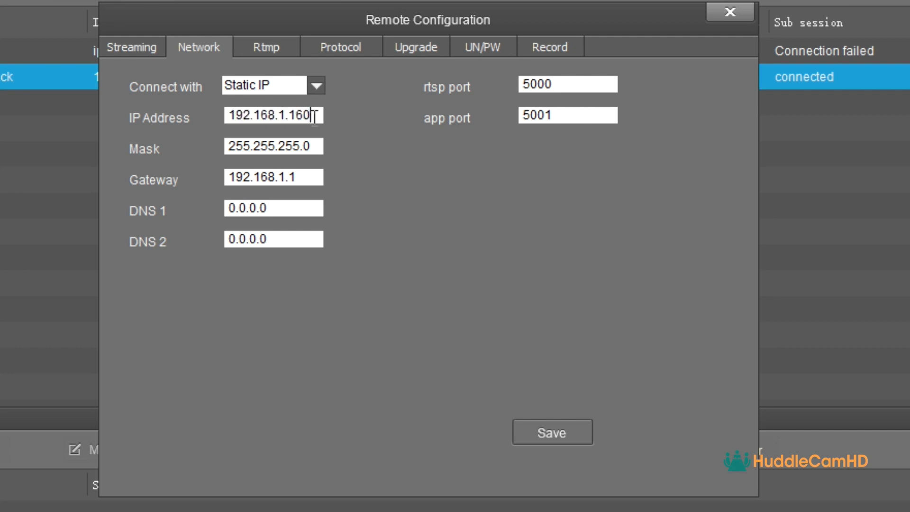
click(316, 86)
click(292, 124)
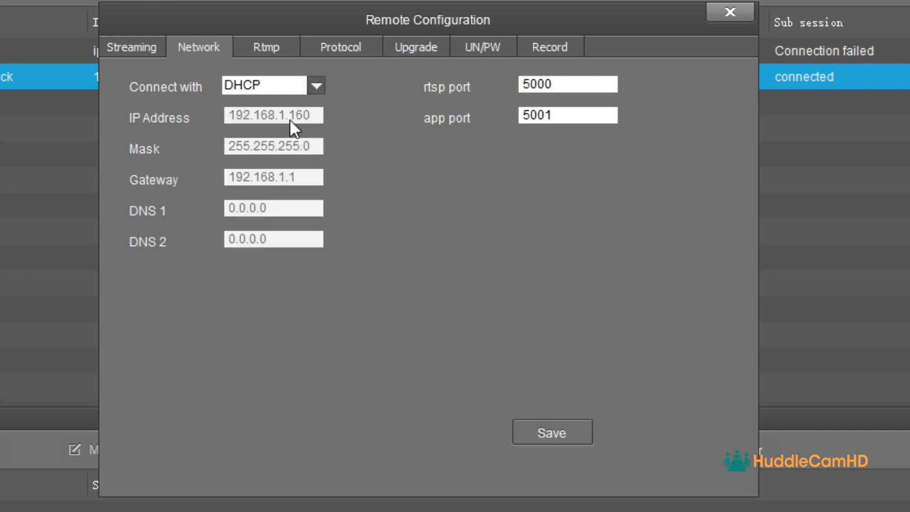
drag(560, 84, 478, 85)
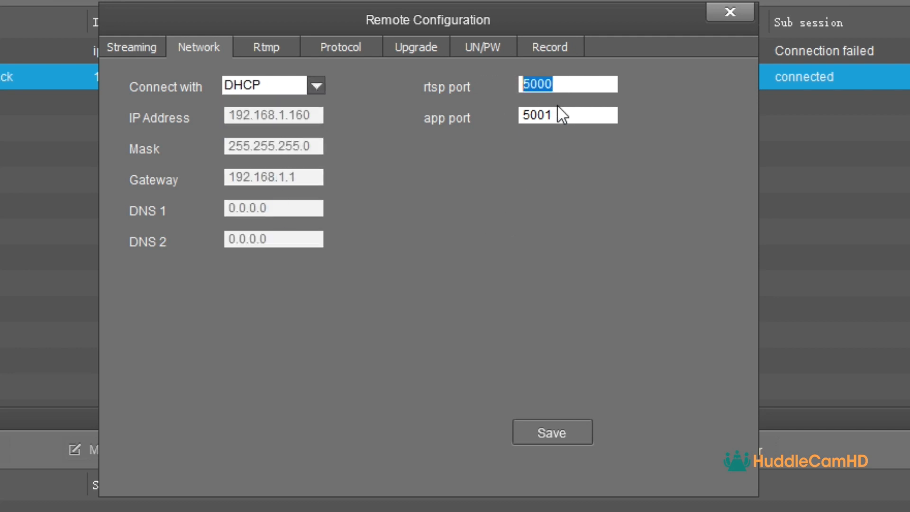
drag(561, 116, 521, 116)
Enter a Facebook RTMP address with its stream key in RTMP 1, enable it and save
click(272, 51)
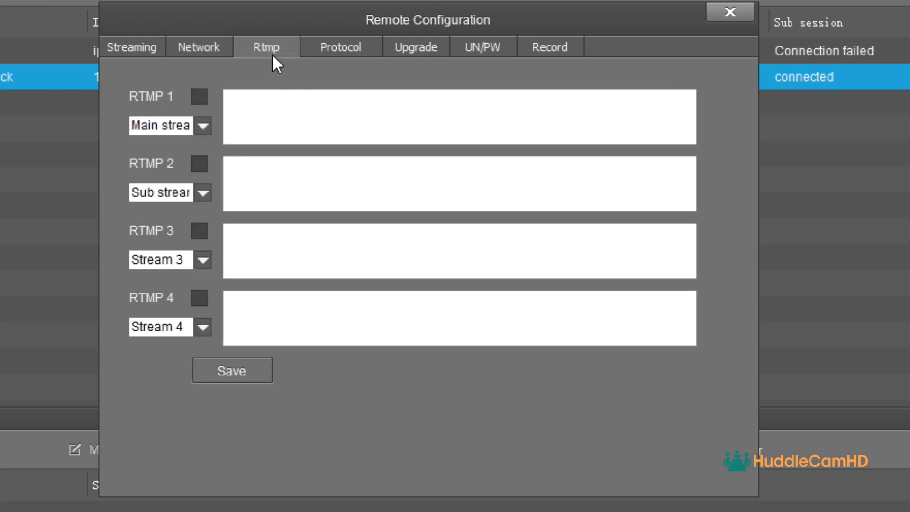
click(228, 102)
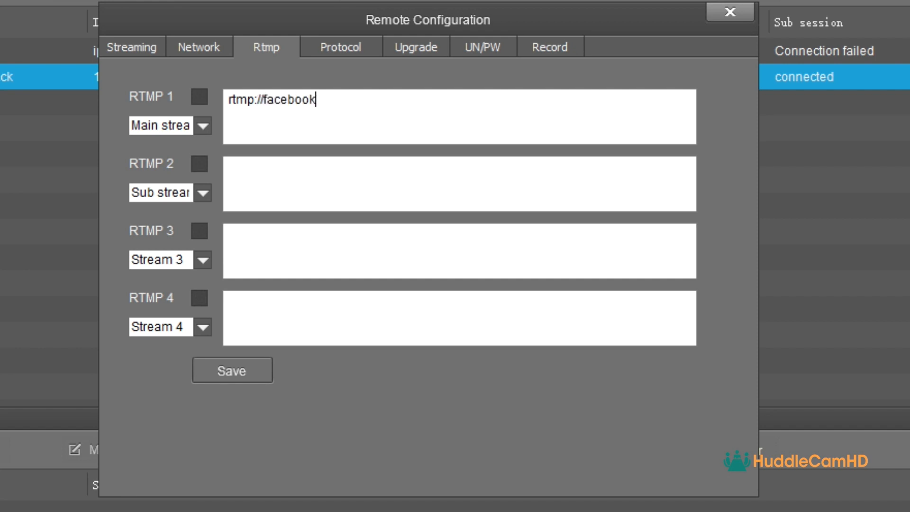
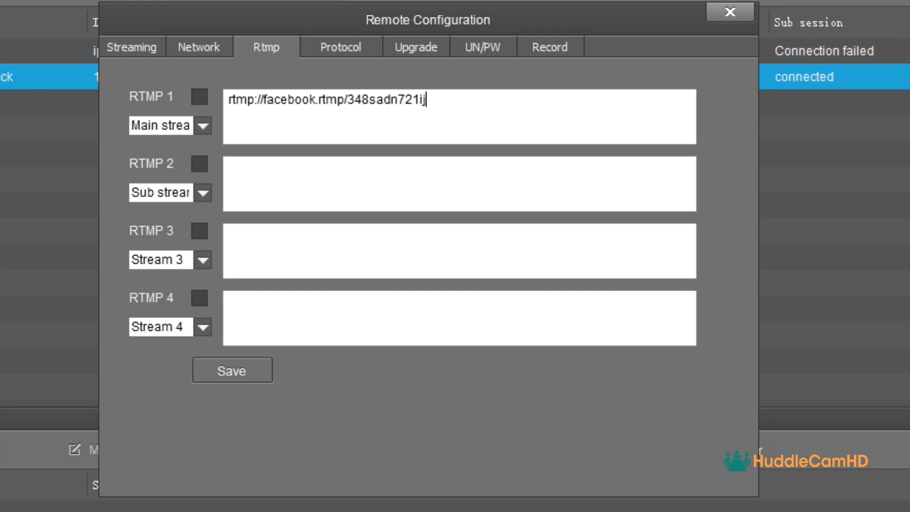
click(197, 96)
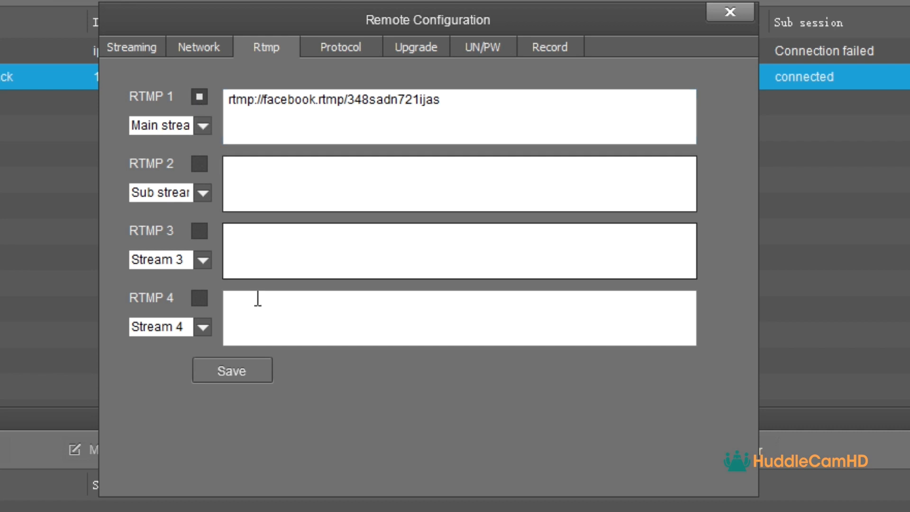
click(232, 371)
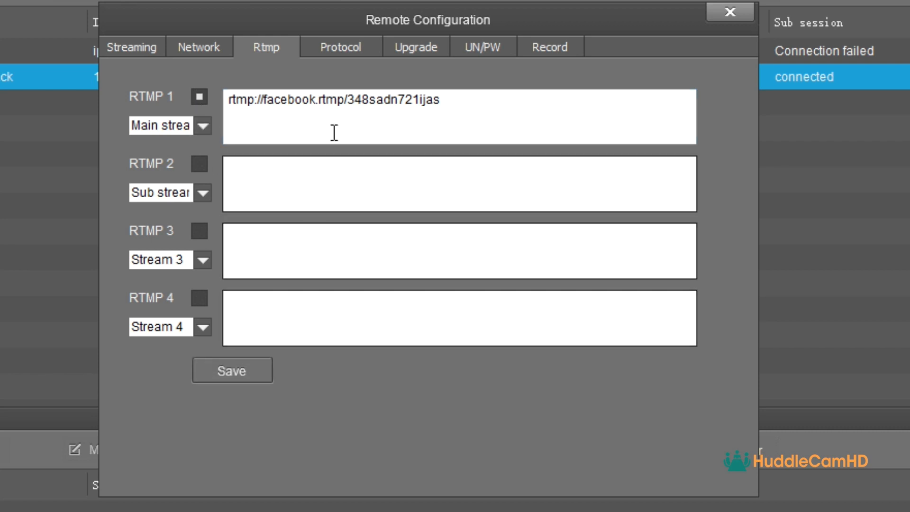
Enable the control protocol over TCP with the camera as client, setting the IP to 192.168.1
click(351, 49)
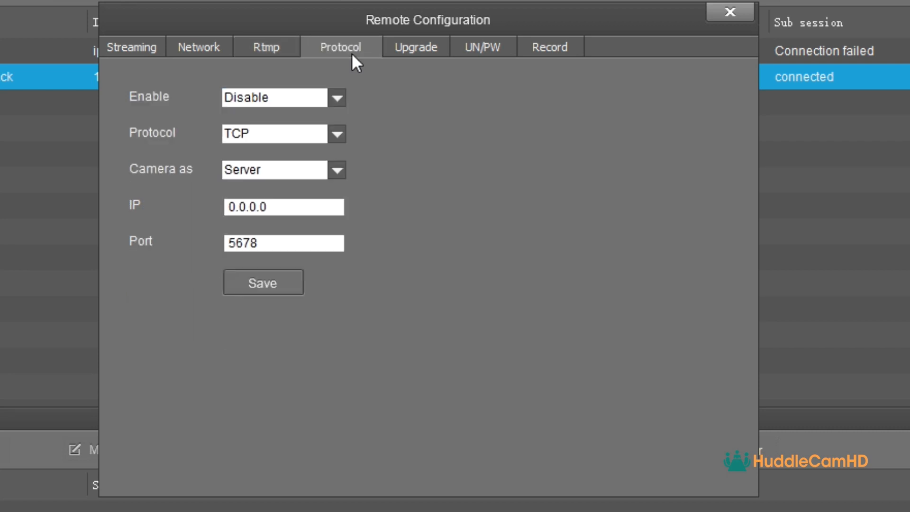
click(334, 98)
click(326, 128)
click(340, 134)
click(340, 136)
click(339, 167)
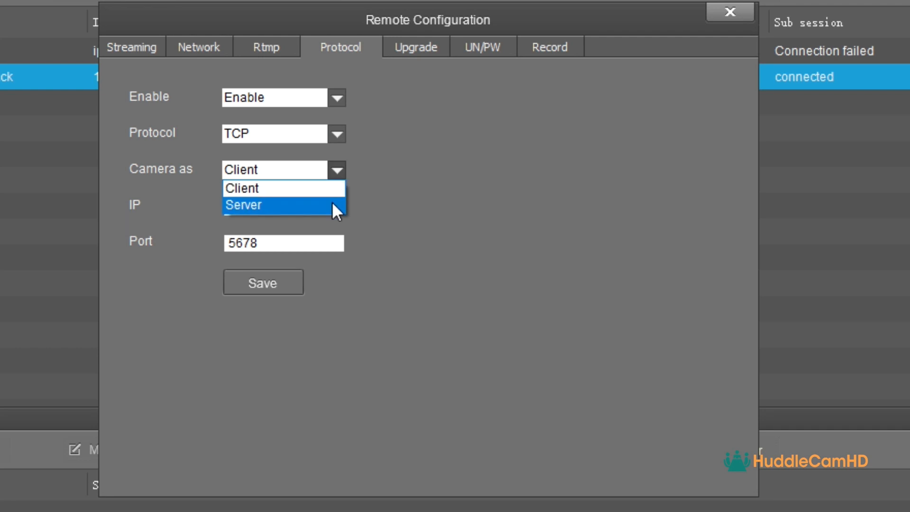
click(347, 209)
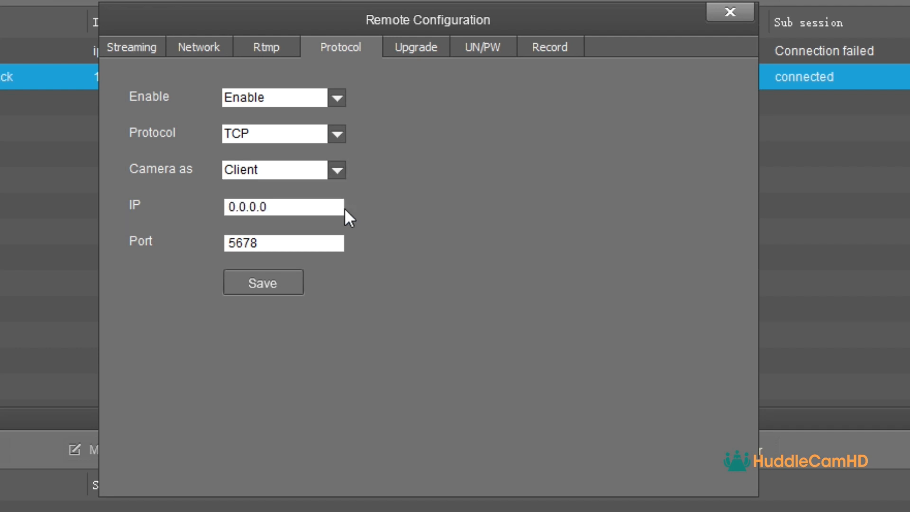
drag(326, 210, 199, 205)
text(192.168.1.)
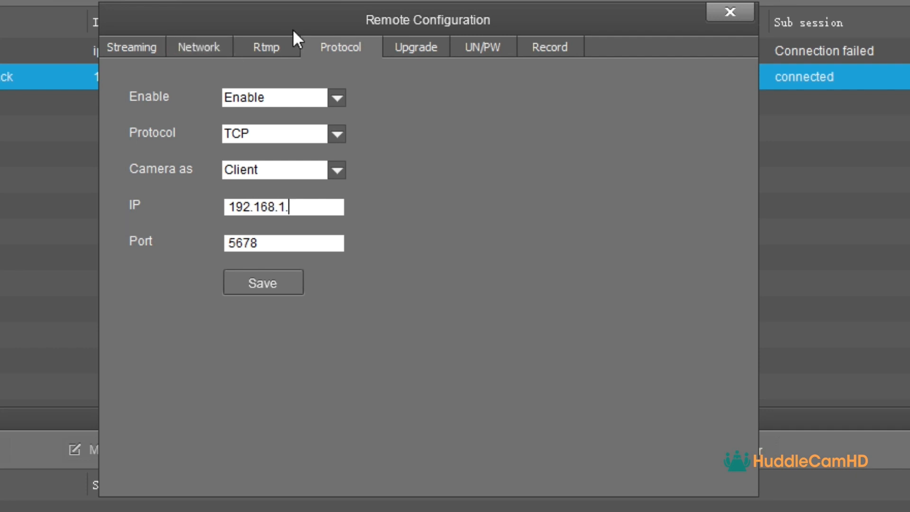
Rename the camera to SimplTrack2 on the UN/PW page and save it
click(420, 42)
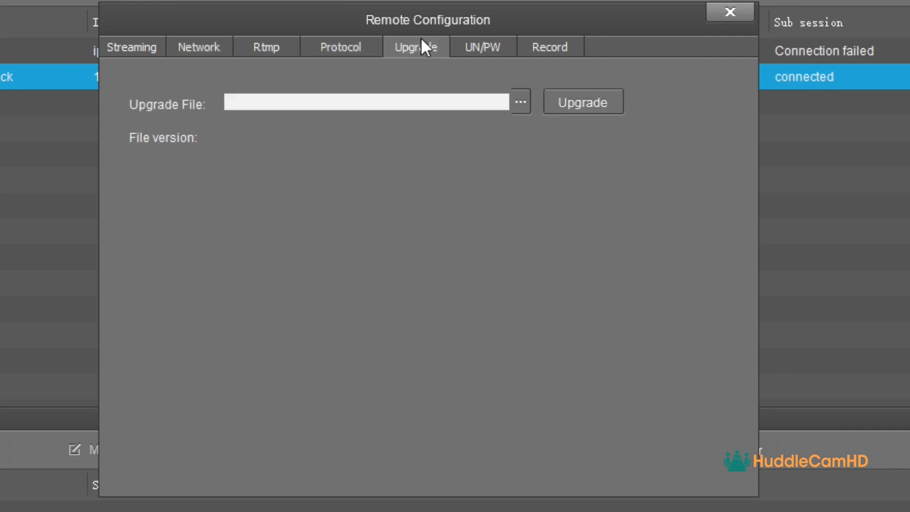
click(482, 48)
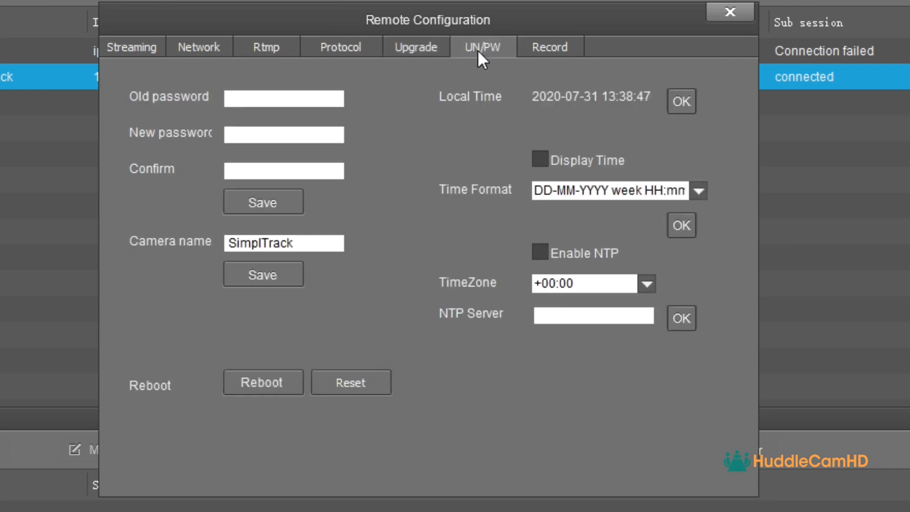
click(265, 97)
click(269, 134)
click(266, 170)
click(298, 243)
text(2)
click(300, 271)
click(549, 52)
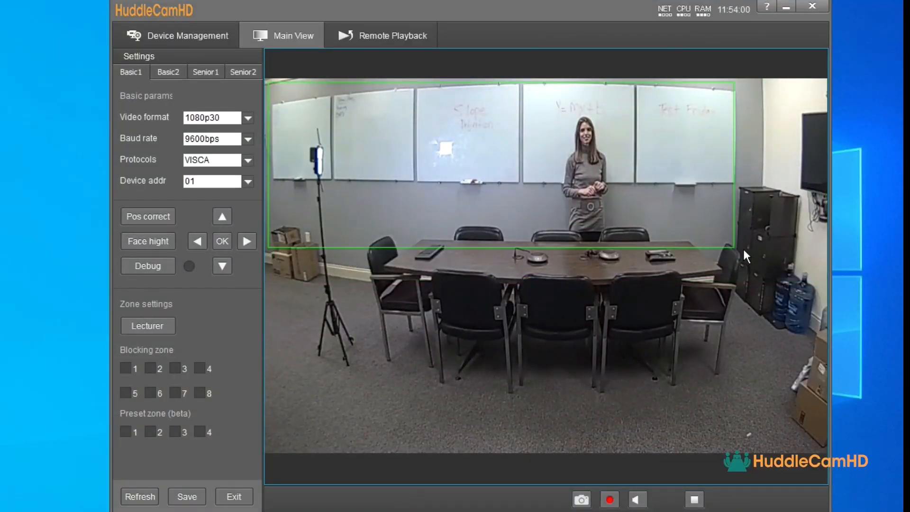
Raise the bottom edge of the green lecturer zone, then view the Basic2 tracking parameters
drag(827, 286, 824, 271)
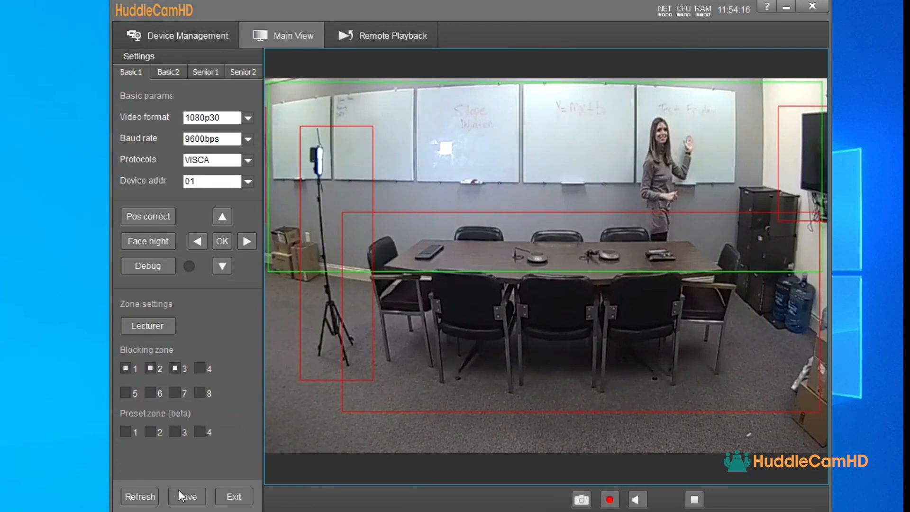
click(168, 73)
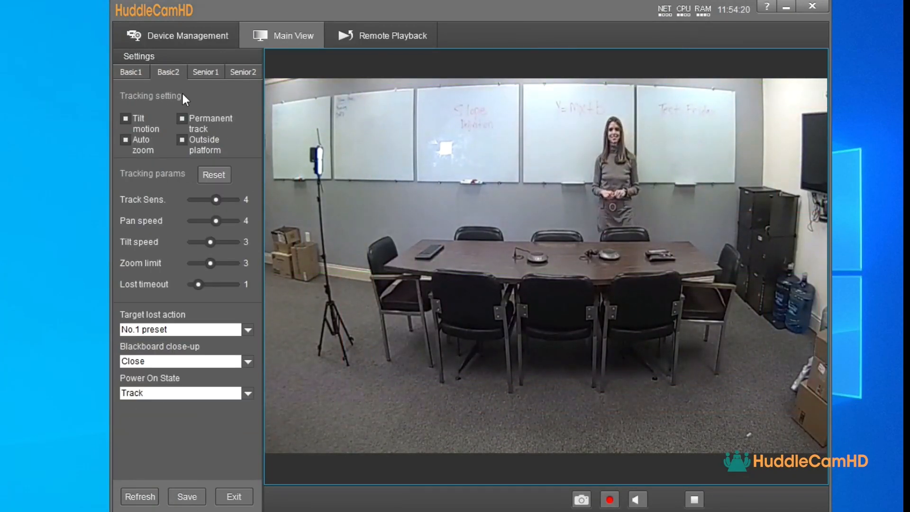